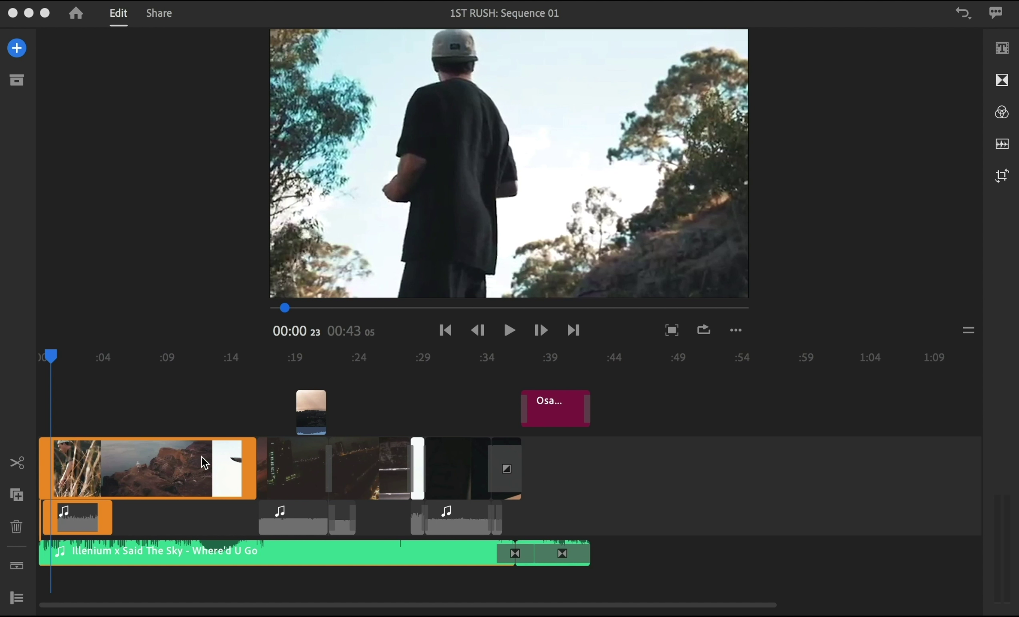
Step: Delete the short bridge clip and the clip after it from the montage
{"action": "left_click", "coordinate": [352, 468]}
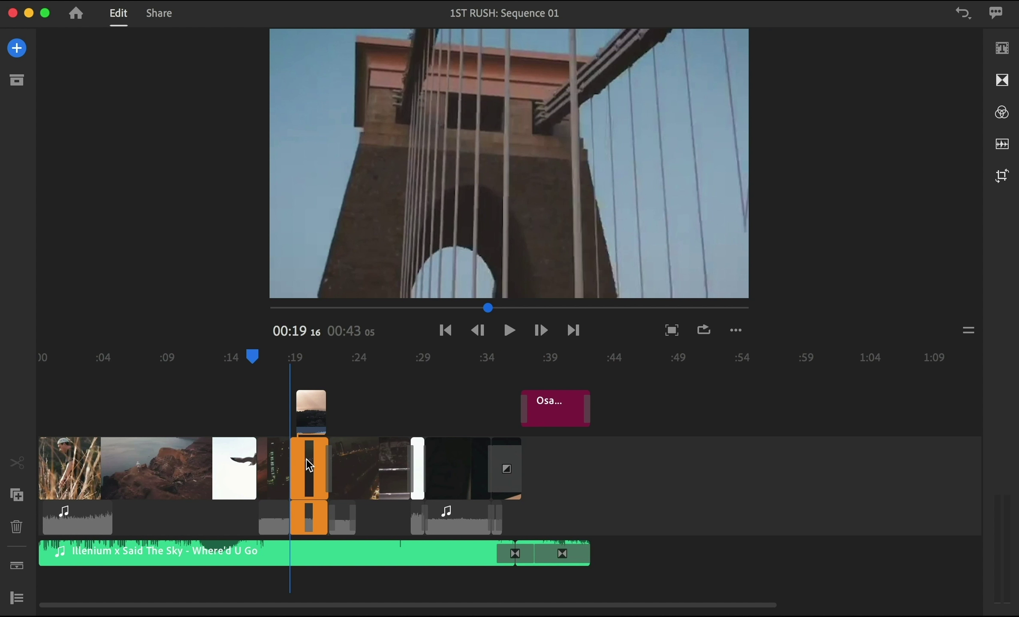
{"action": "key", "text": "Delete"}
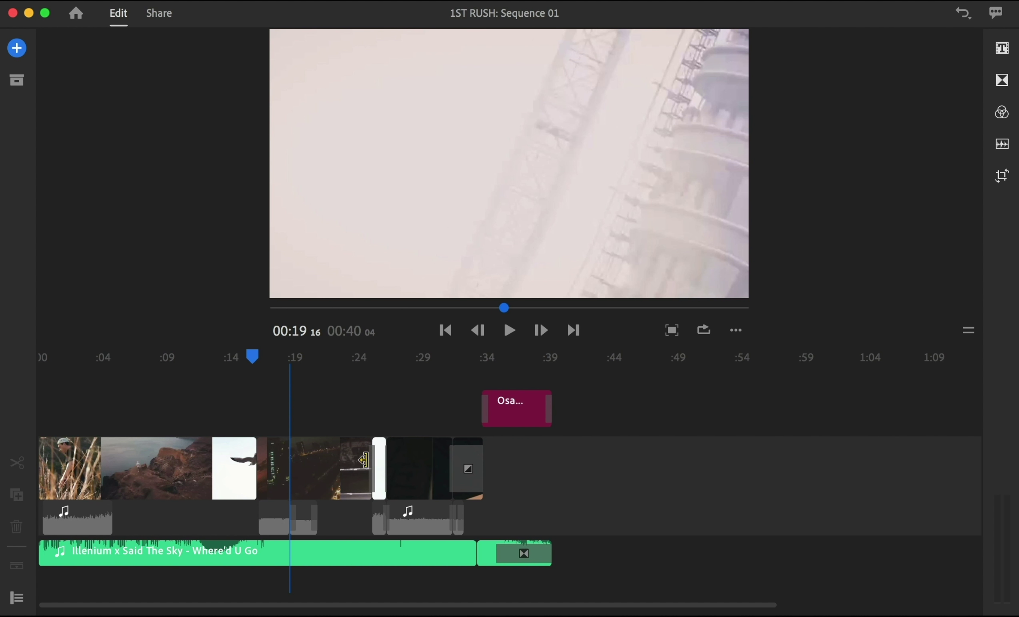
{"action": "left_click", "coordinate": [322, 481]}
{"action": "key", "text": "Delete"}
Step: Move a clip to the end of the sequence and select the first cliff clip
{"action": "left_click_drag", "start_coordinate": [322, 435], "coordinate": [442, 475]}
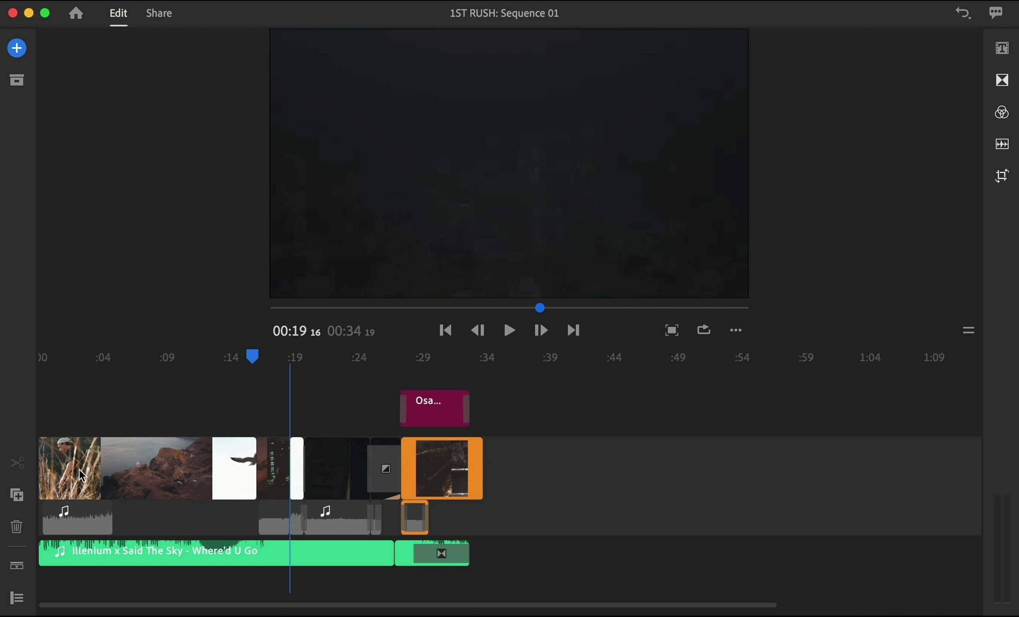
{"action": "left_click", "coordinate": [381, 405]}
{"action": "left_click", "coordinate": [83, 462]}
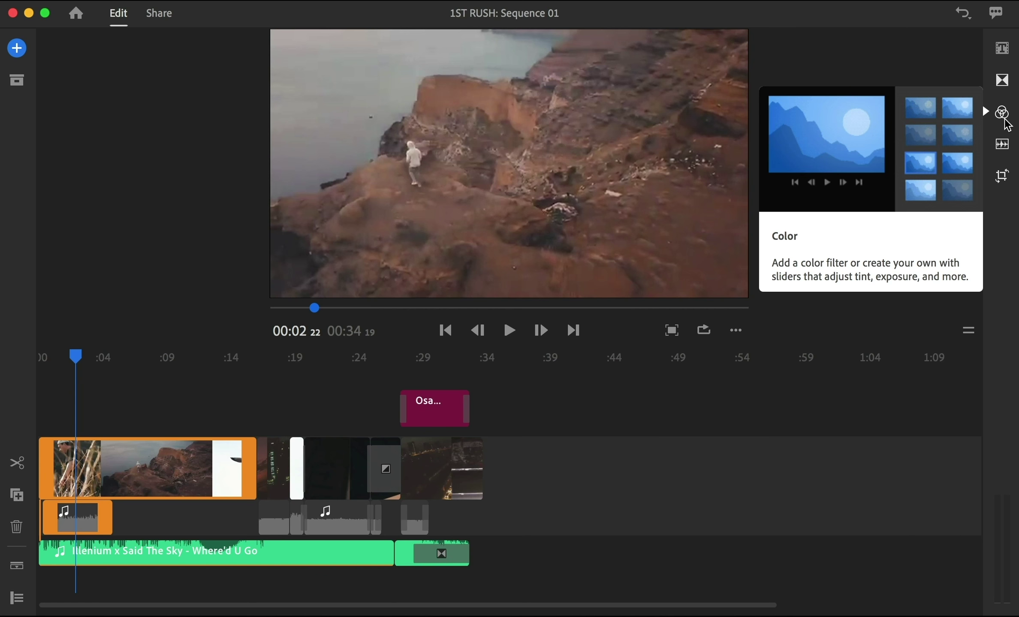
Step: Apply the Film color preset to the cliff clip at intensity 124
{"action": "left_click", "coordinate": [1004, 122]}
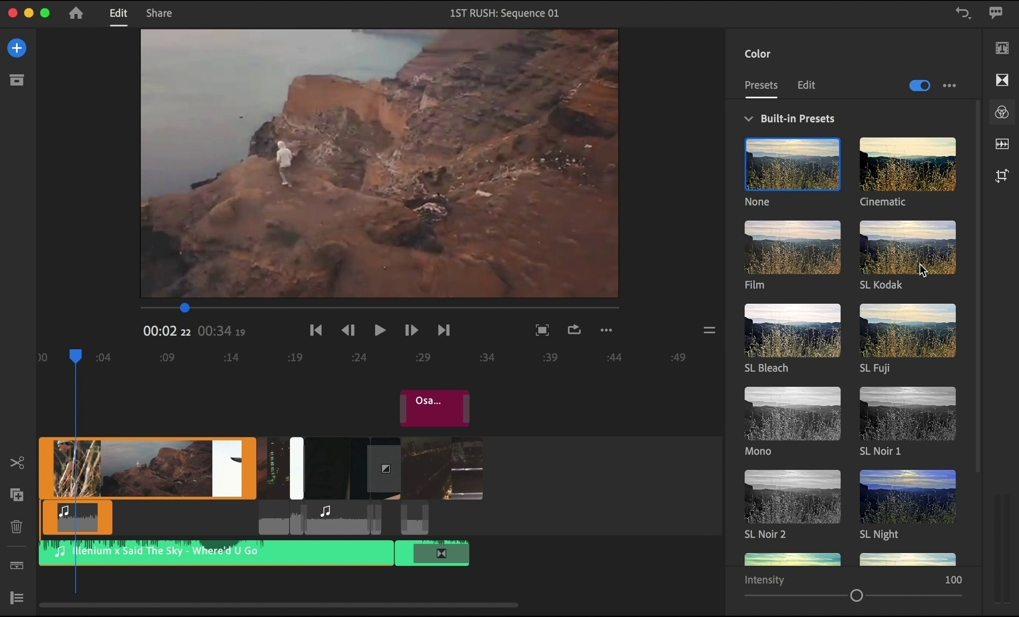
{"action": "left_click", "coordinate": [901, 157]}
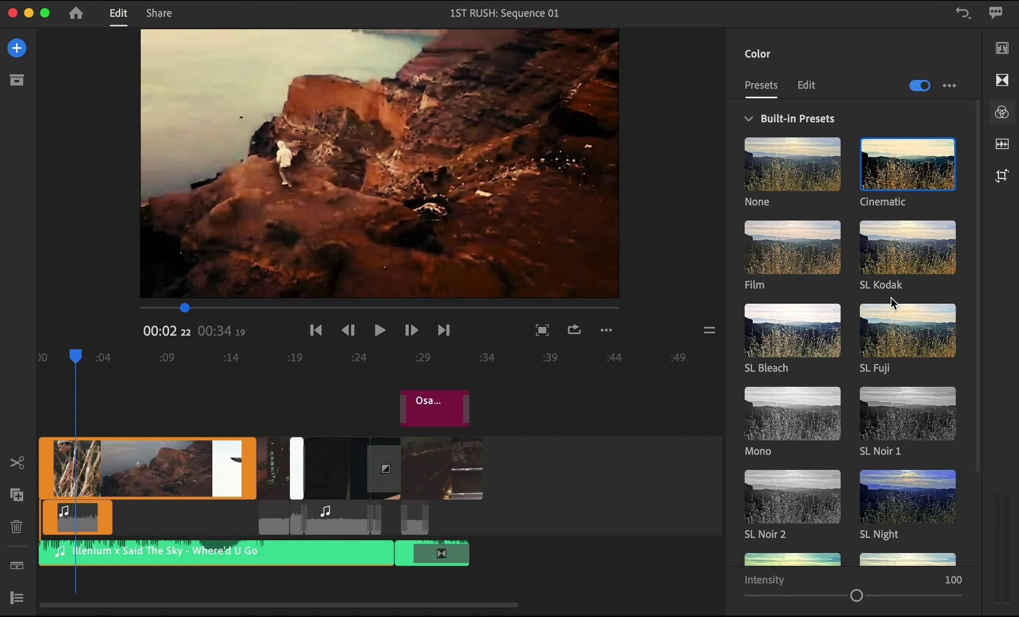
{"action": "left_click", "coordinate": [821, 244]}
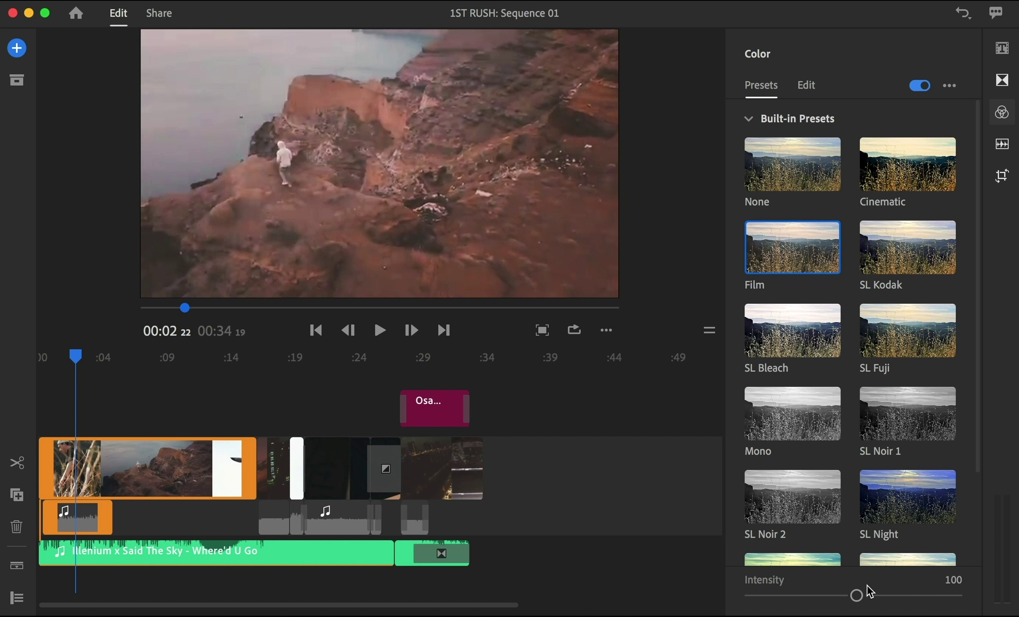
{"action": "mouse_move", "coordinate": [856, 596]}
{"action": "left_mouse_down"}
{"action": "mouse_move", "coordinate": [797, 596]}
{"action": "mouse_move", "coordinate": [873, 597]}
{"action": "mouse_move", "coordinate": [885, 610]}
{"action": "left_mouse_up"}
{"action": "scroll", "coordinate": [942, 494], "scroll_direction": "down", "scroll_amount": 3}
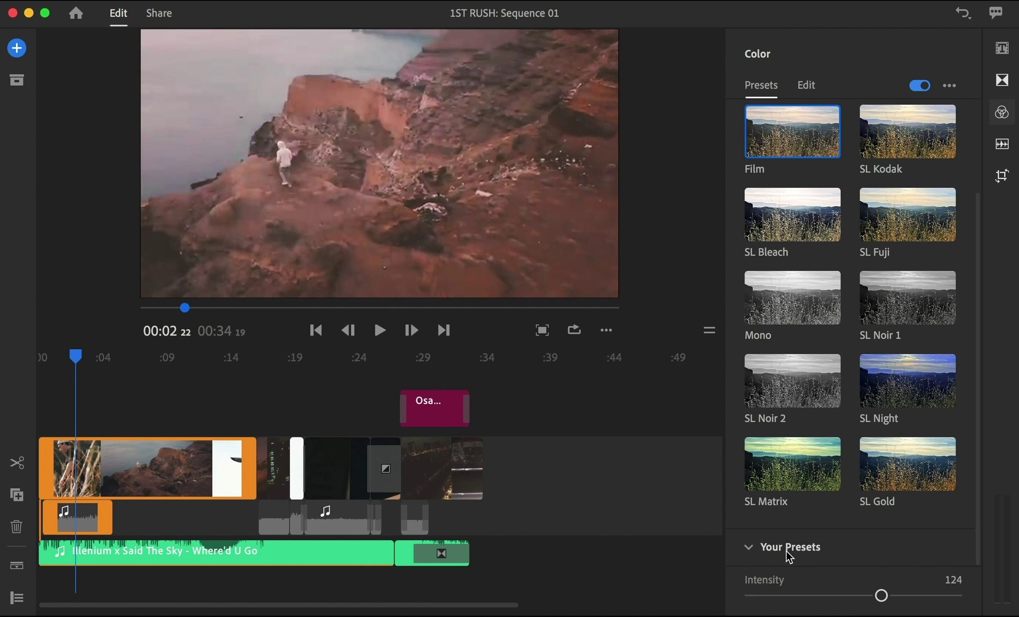
{"action": "left_click", "coordinate": [810, 88]}
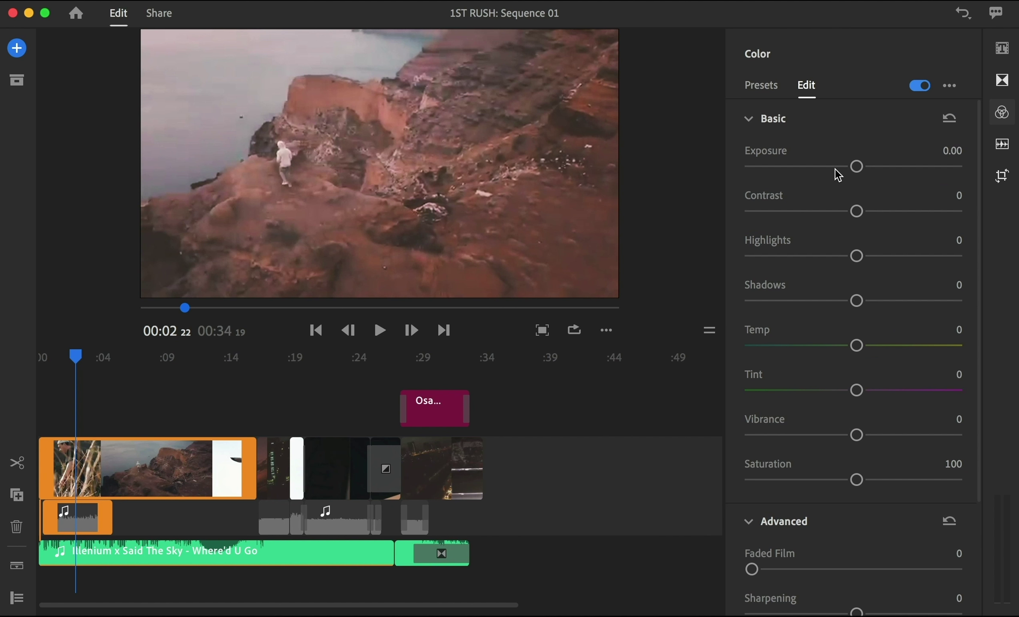
Step: Lower the cliff clip's exposure to -1.14 and raise its contrast to 13
{"action": "left_click_drag", "start_coordinate": [857, 166], "coordinate": [832, 167]}
{"action": "mouse_move", "coordinate": [856, 211]}
{"action": "left_mouse_down"}
{"action": "mouse_move", "coordinate": [868, 212]}
{"action": "mouse_move", "coordinate": [856, 212]}
{"action": "left_mouse_up"}
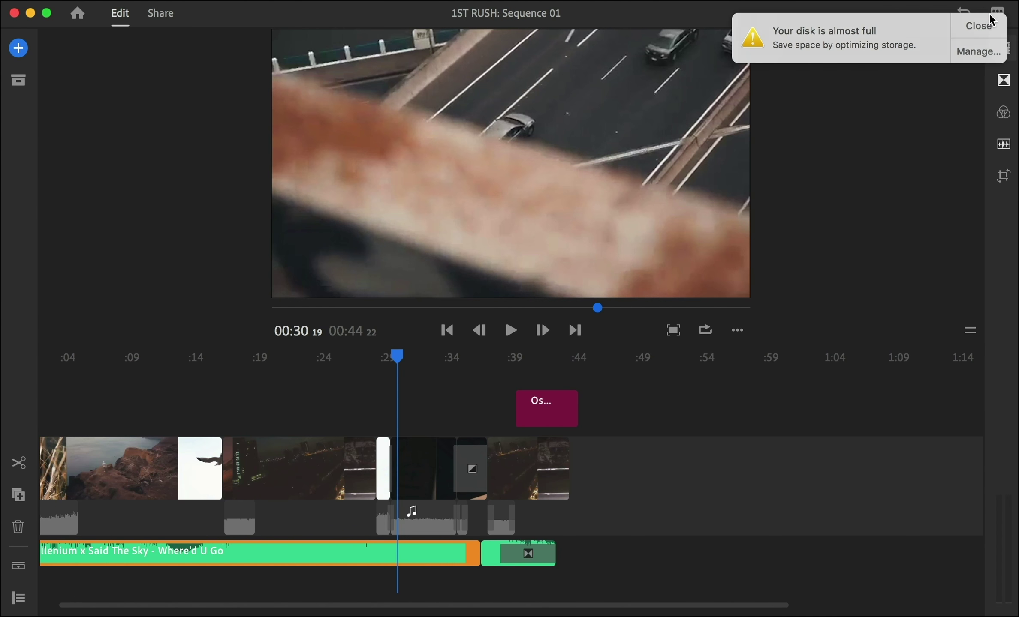
Step: Place a Basic Lower Third title template on the title track near 00:39
{"action": "left_click", "coordinate": [986, 19]}
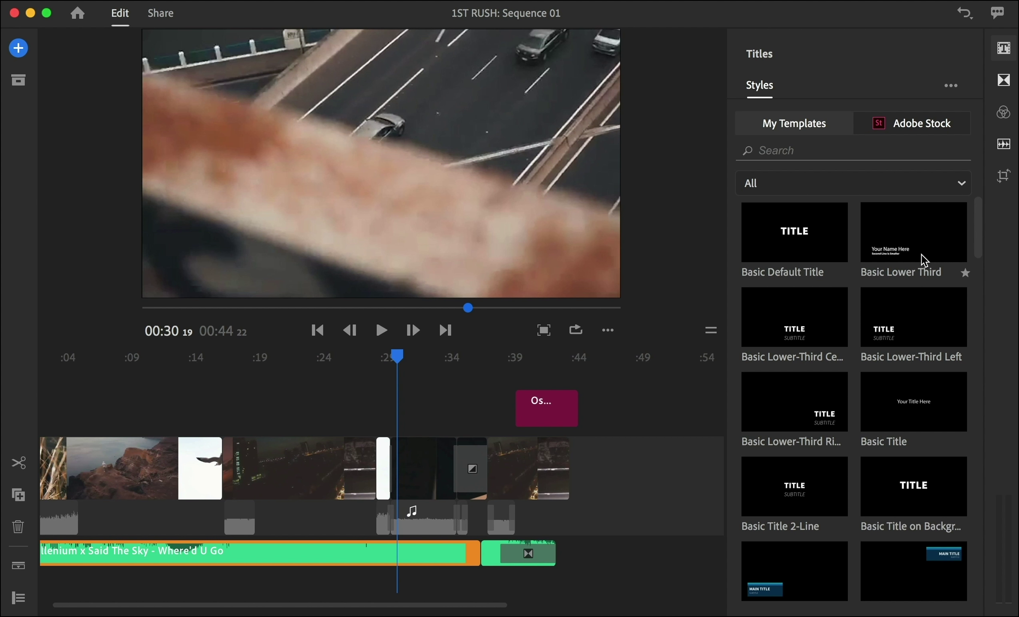
{"action": "left_click_drag", "start_coordinate": [916, 250], "coordinate": [526, 407]}
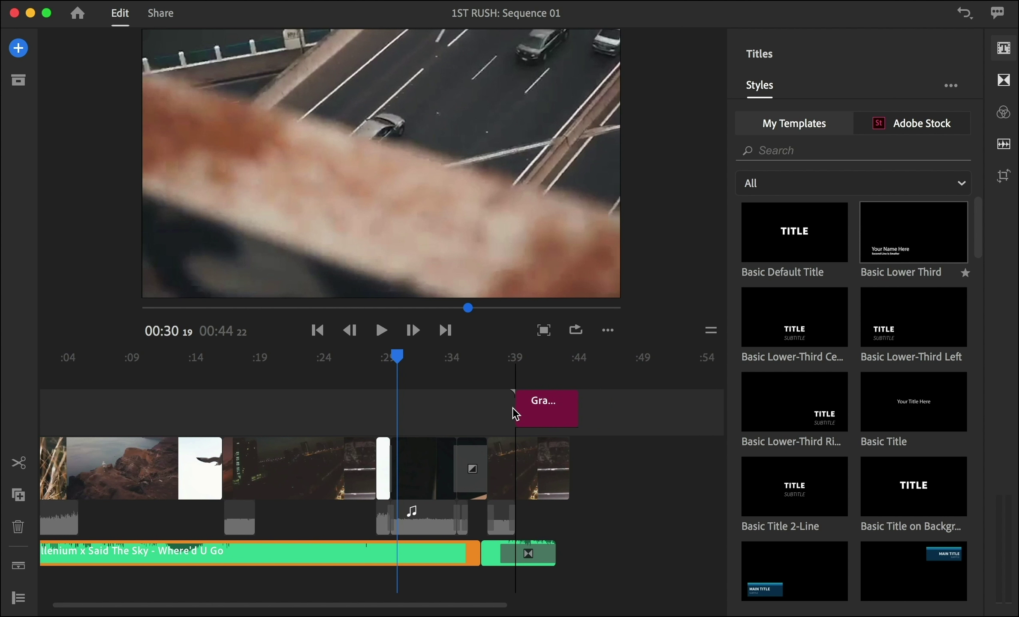
{"action": "left_click_drag", "start_coordinate": [526, 407], "coordinate": [513, 408]}
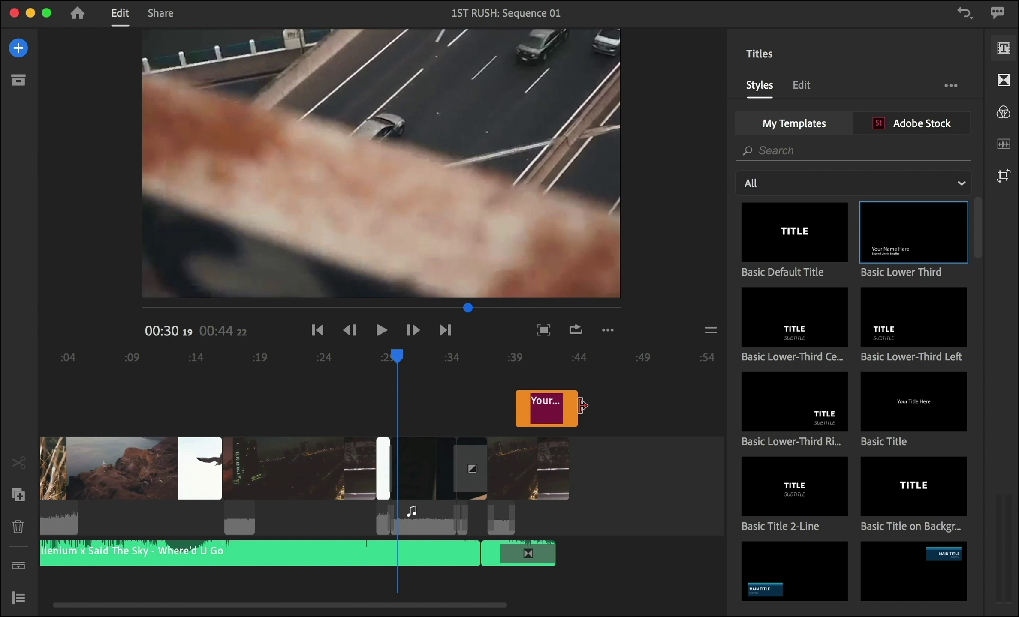
{"action": "left_click", "coordinate": [809, 87]}
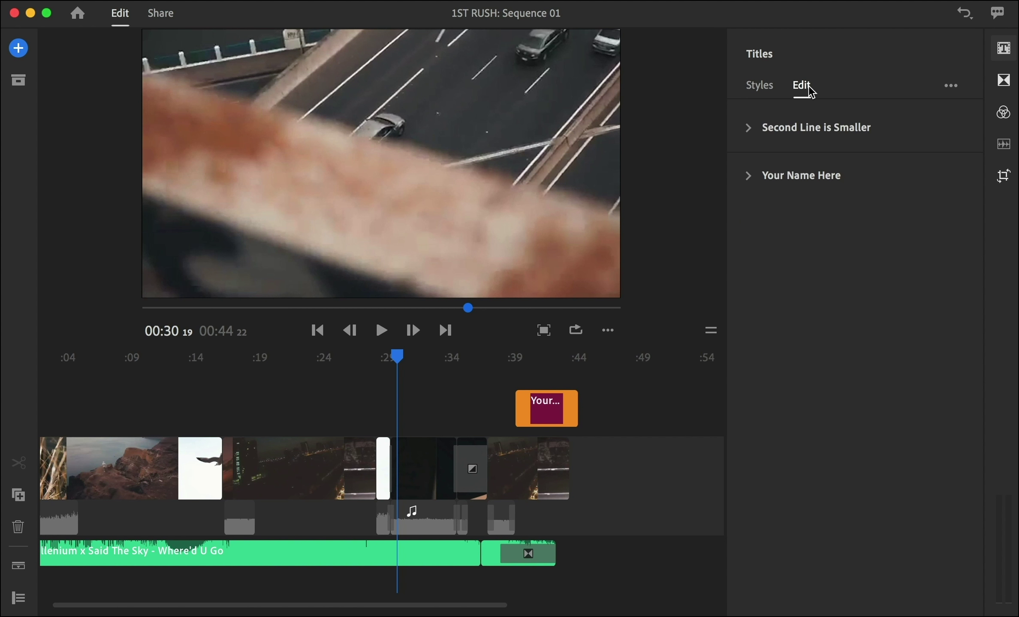
Step: Replace the lower third's first line with the person's name
{"action": "left_click", "coordinate": [531, 360]}
{"action": "left_click", "coordinate": [536, 358]}
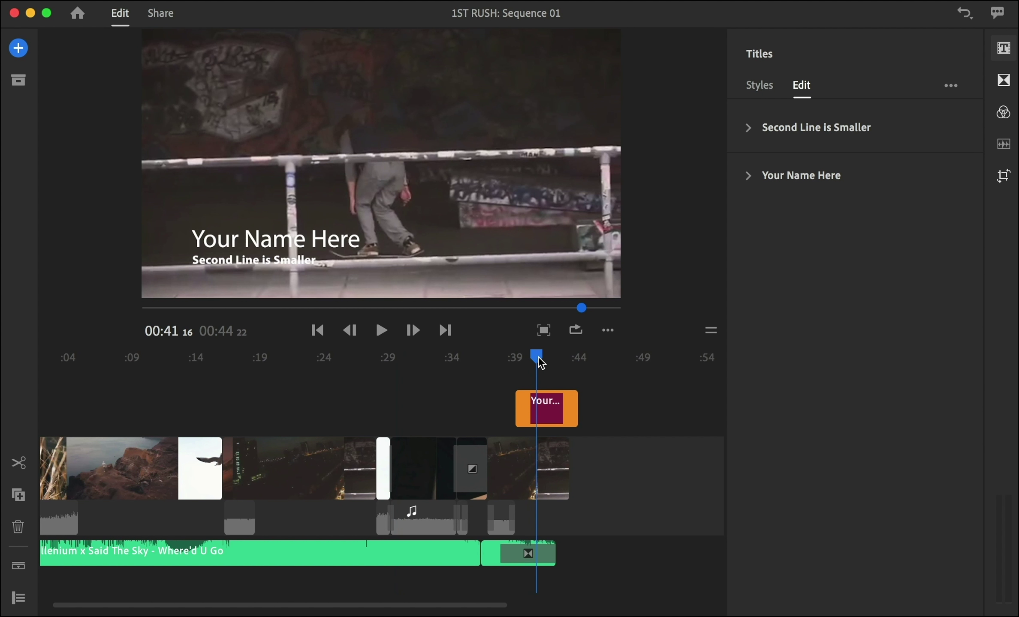
{"action": "left_click", "coordinate": [275, 239]}
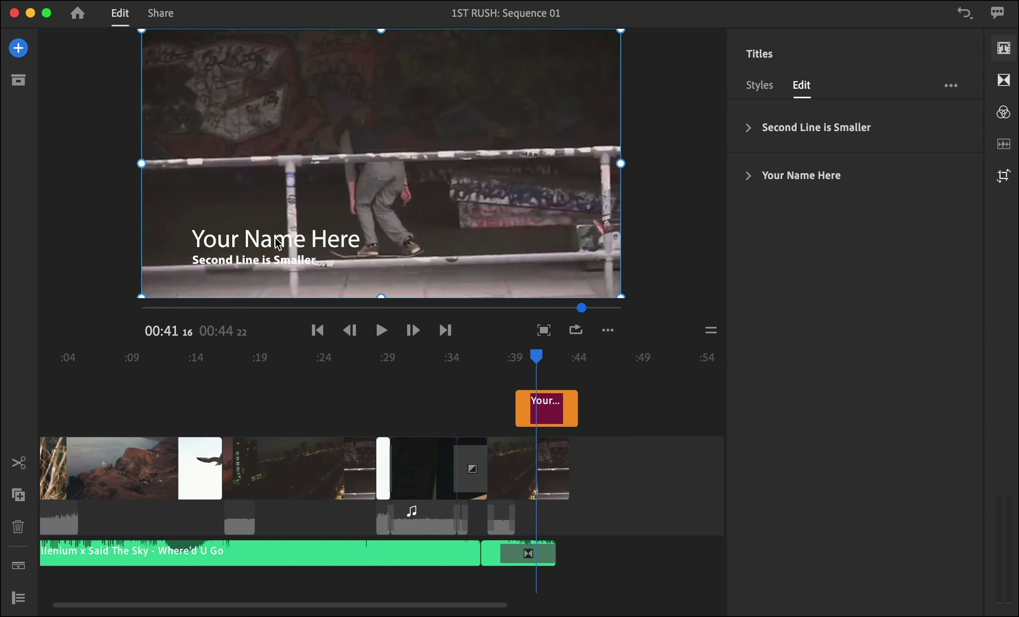
{"action": "left_click", "coordinate": [765, 175]}
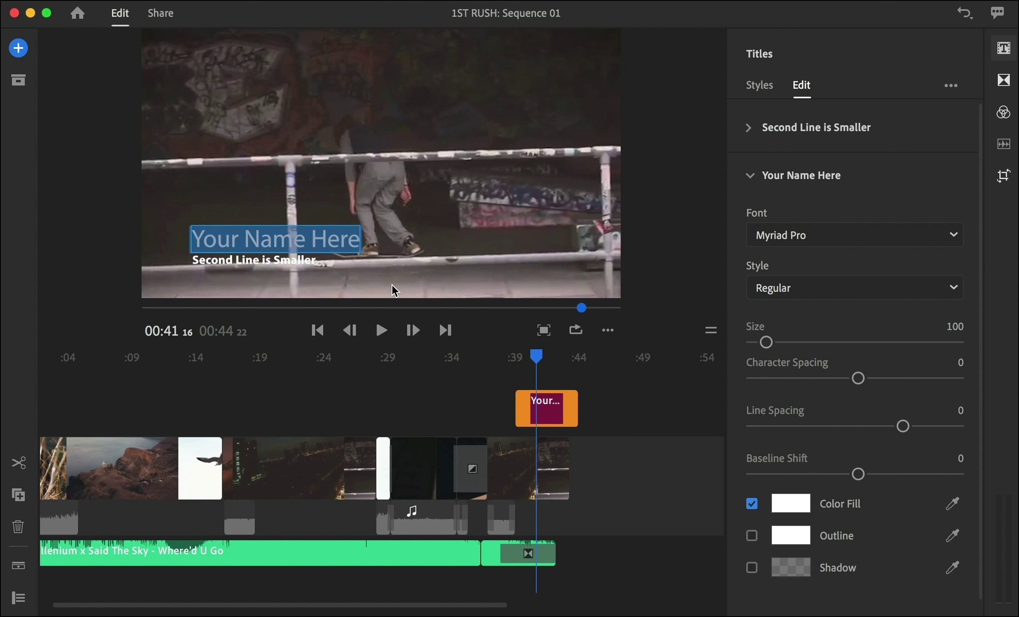
{"action": "type", "text": "Osama g"}
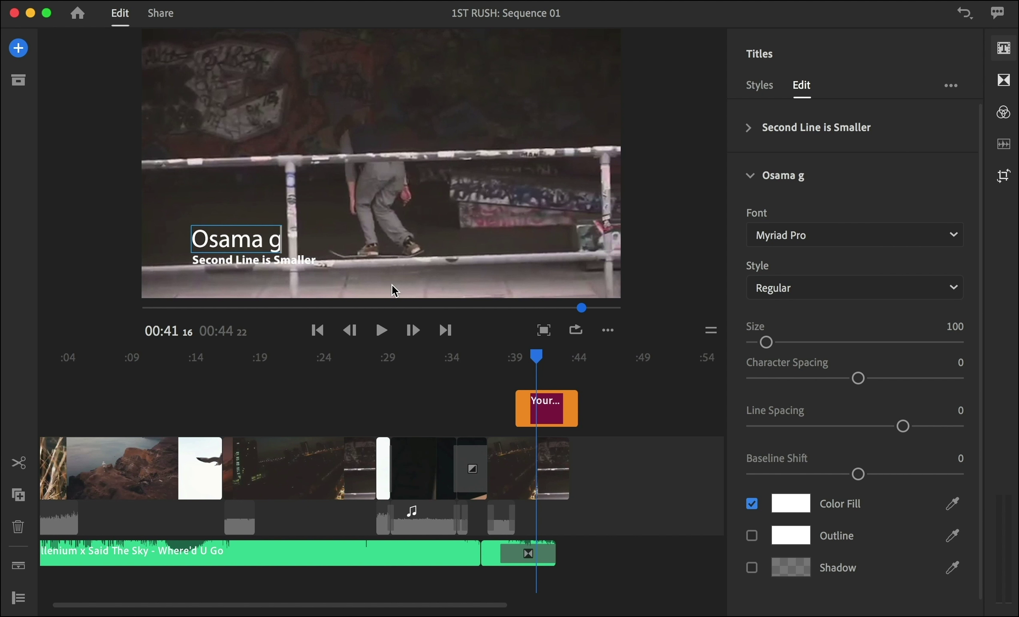
{"action": "type", "text": "hazal"}
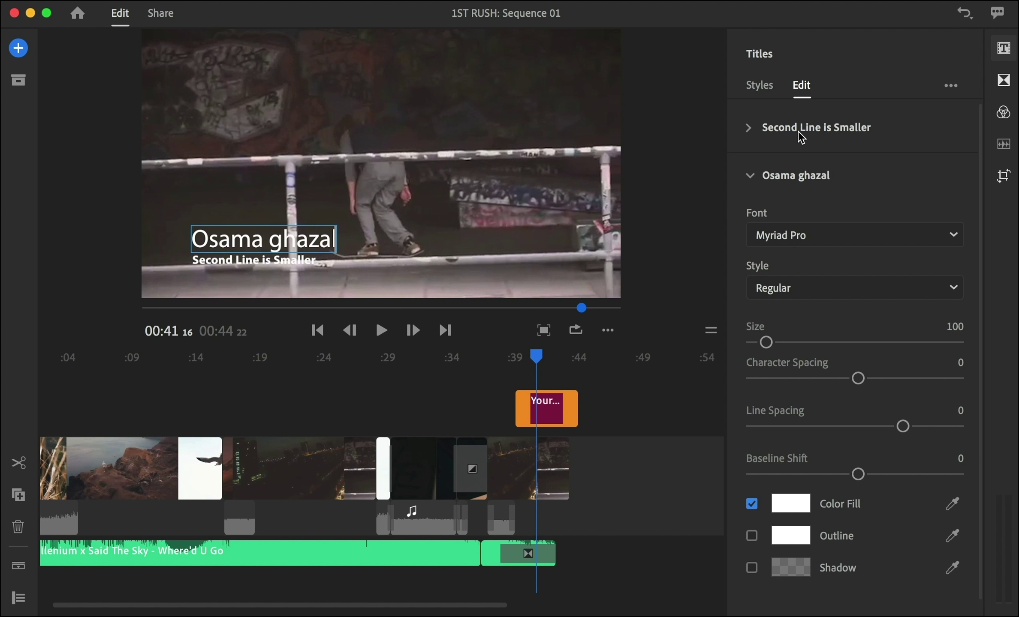
Step: Change the second line to 'premiere rush', enlarge it and keep it Bold
{"action": "left_click", "coordinate": [799, 133]}
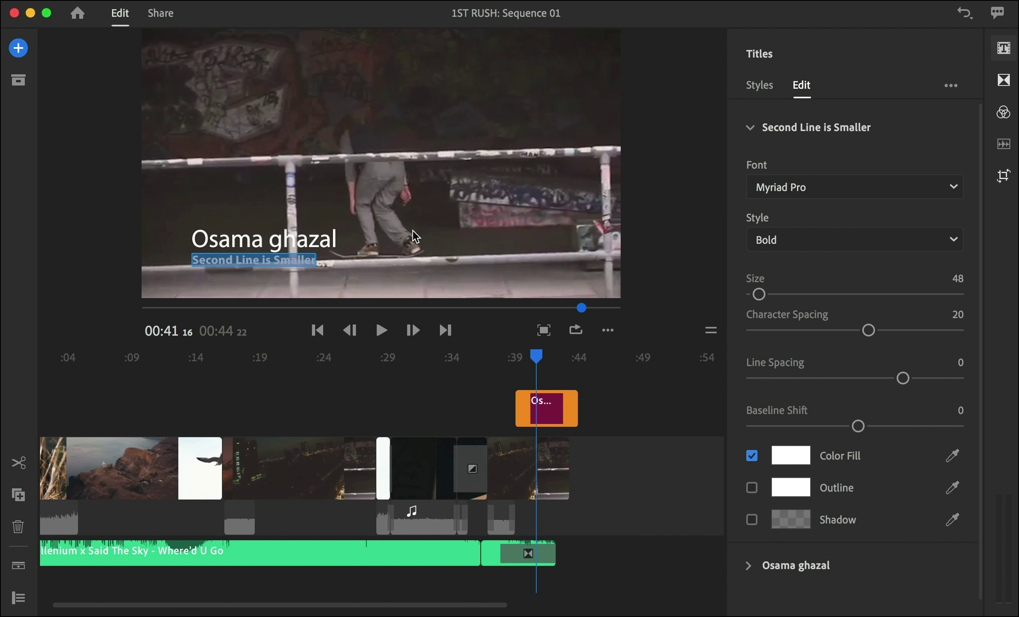
{"action": "type", "text": "premiere rush"}
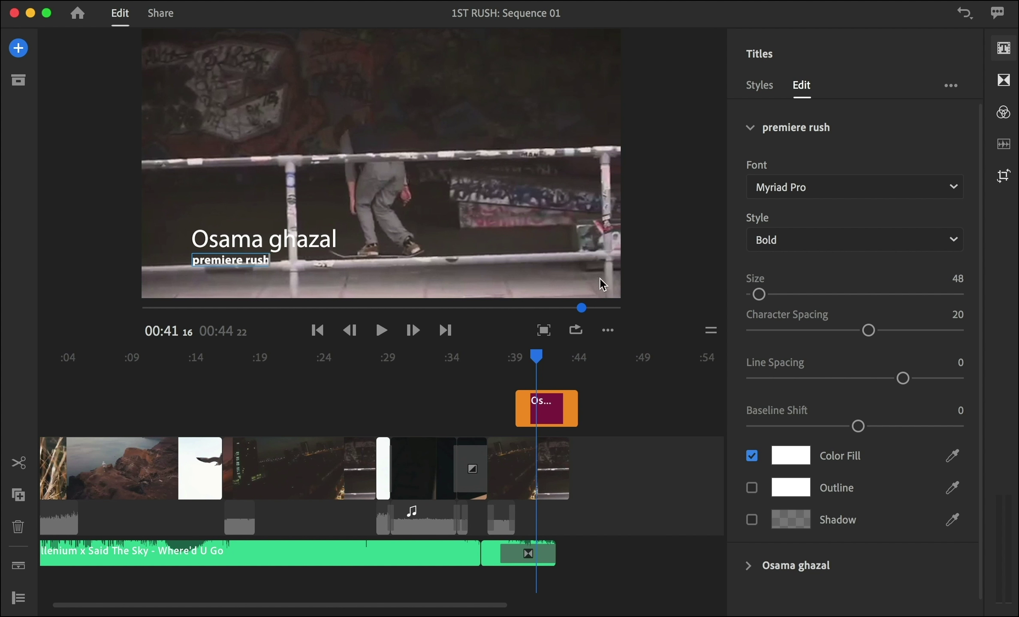
{"action": "triple_click", "coordinate": [235, 261]}
{"action": "mouse_move", "coordinate": [759, 296]}
{"action": "left_mouse_down"}
{"action": "mouse_move", "coordinate": [787, 300]}
{"action": "mouse_move", "coordinate": [768, 295]}
{"action": "left_mouse_up"}
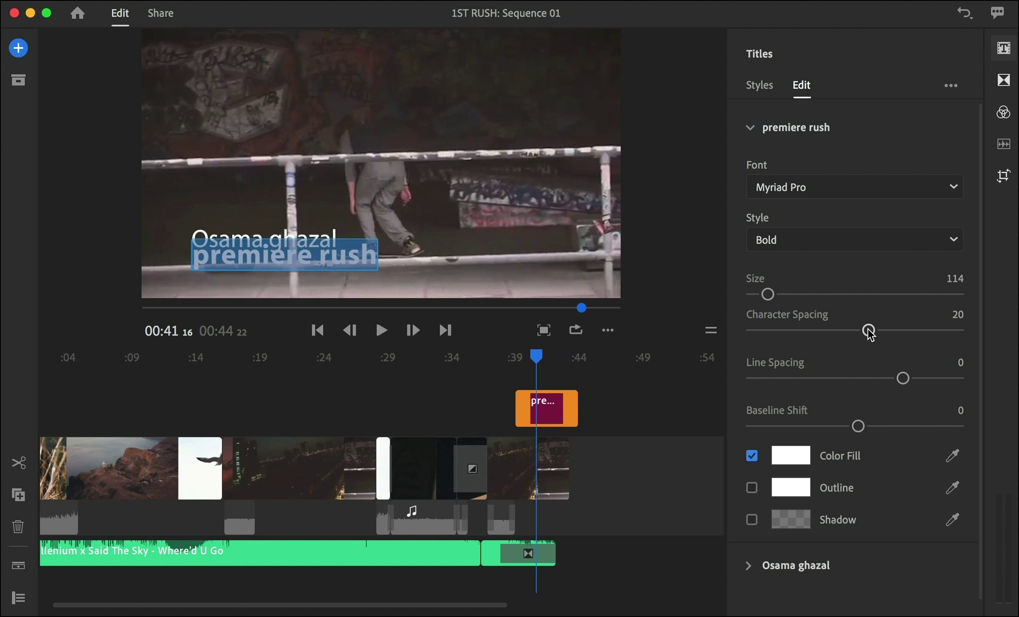
{"action": "left_click", "coordinate": [812, 237]}
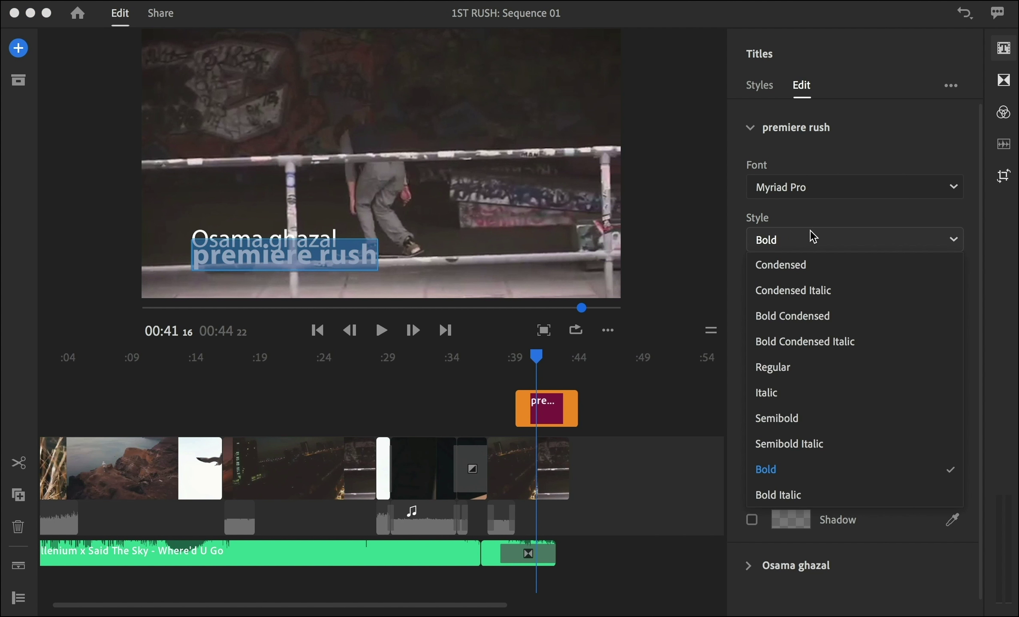
{"action": "left_click", "coordinate": [820, 220]}
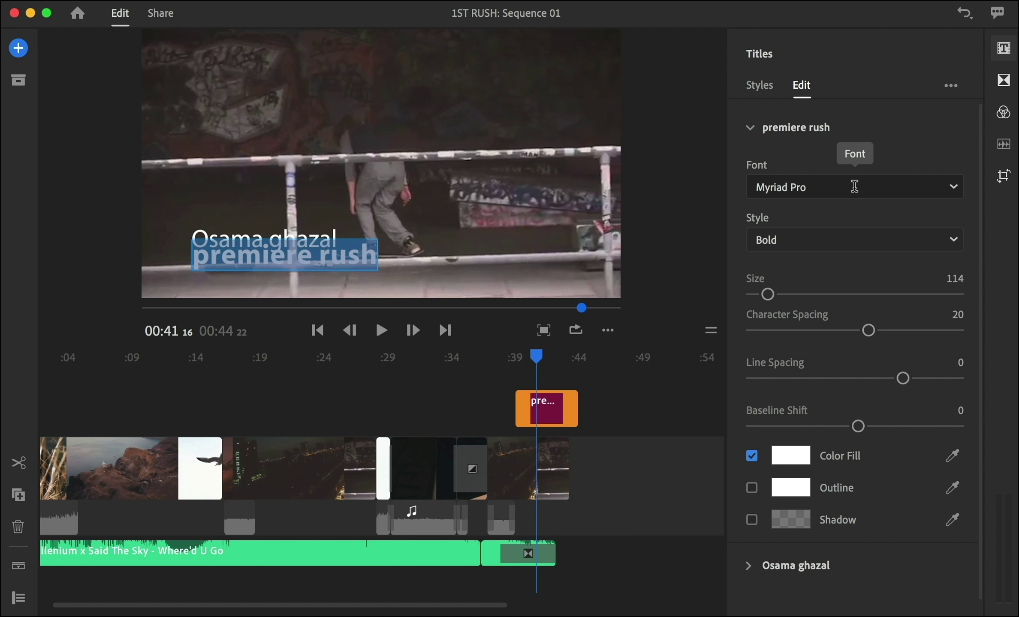
{"action": "left_click", "coordinate": [756, 137]}
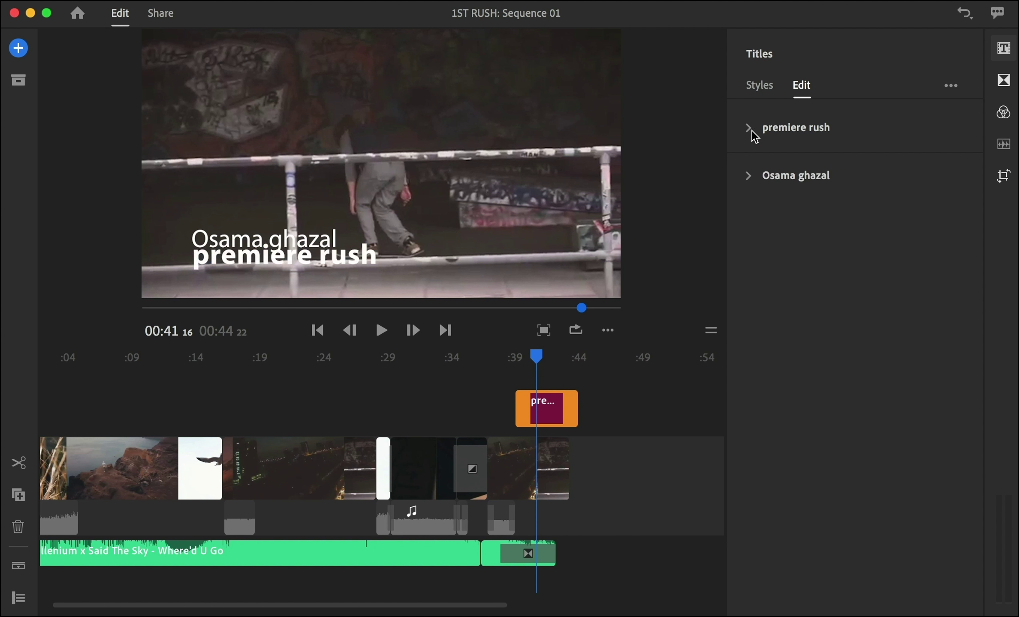
Step: Add a lengthened Cross Dissolve transition between the first two clips
{"action": "left_click", "coordinate": [1003, 83]}
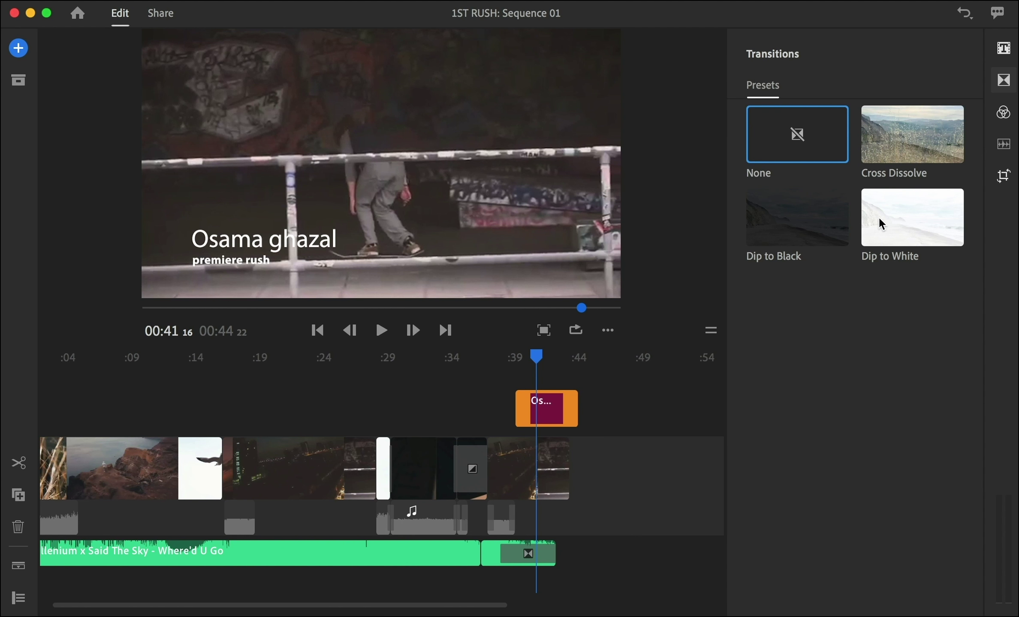
{"action": "left_click", "coordinate": [221, 399]}
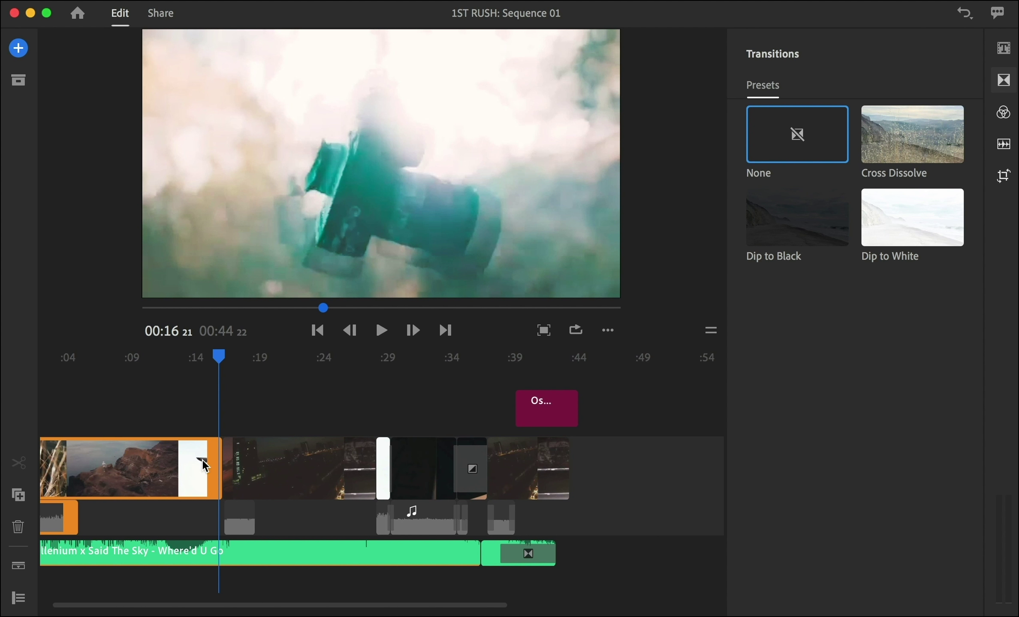
{"action": "mouse_move", "coordinate": [905, 156]}
{"action": "left_mouse_down"}
{"action": "mouse_move", "coordinate": [161, 450]}
{"action": "mouse_move", "coordinate": [210, 468]}
{"action": "left_mouse_up"}
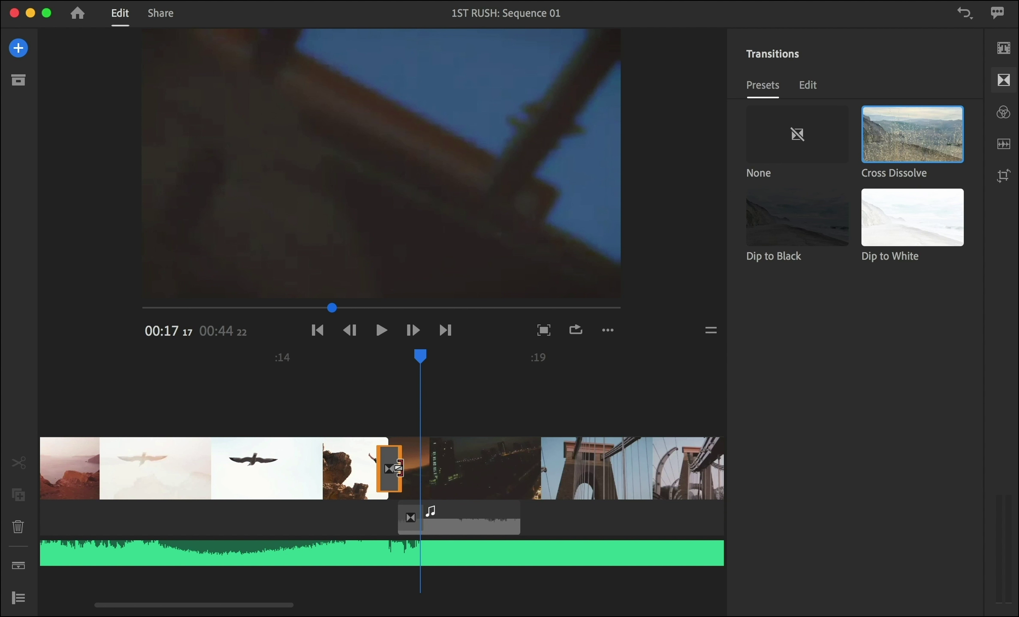
{"action": "mouse_move", "coordinate": [400, 468]}
{"action": "left_mouse_down"}
{"action": "mouse_move", "coordinate": [454, 469]}
{"action": "mouse_move", "coordinate": [410, 468]}
{"action": "left_mouse_up"}
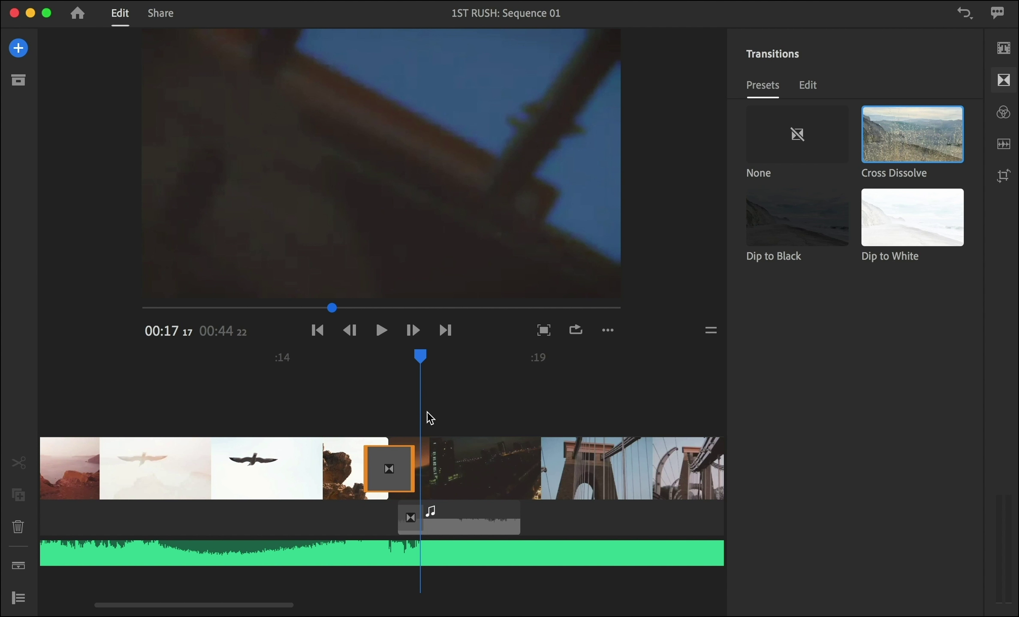
{"action": "left_click", "coordinate": [1008, 83]}
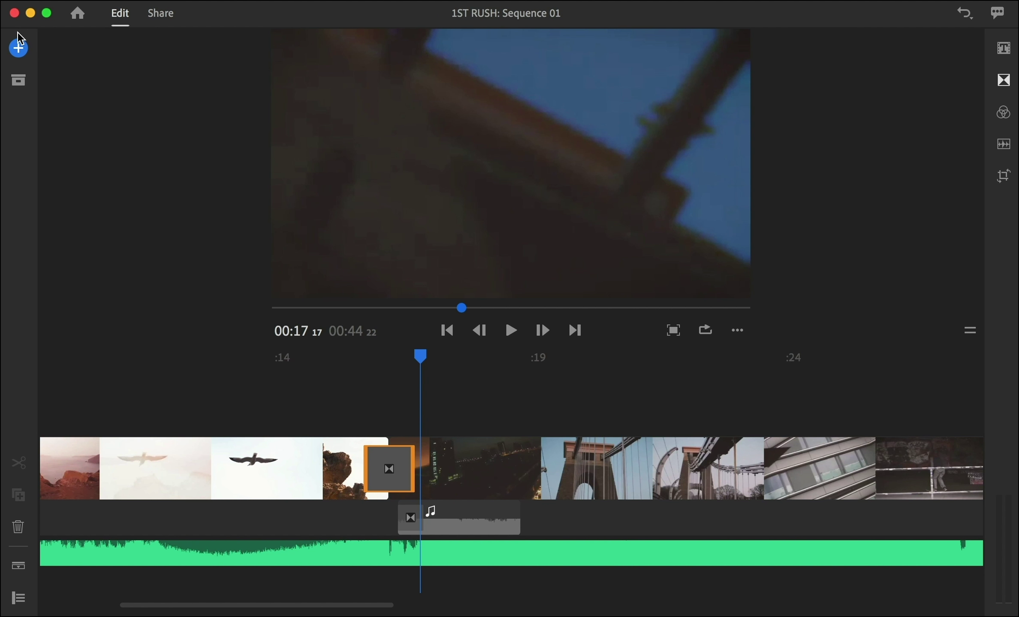
{"action": "left_click", "coordinate": [18, 88]}
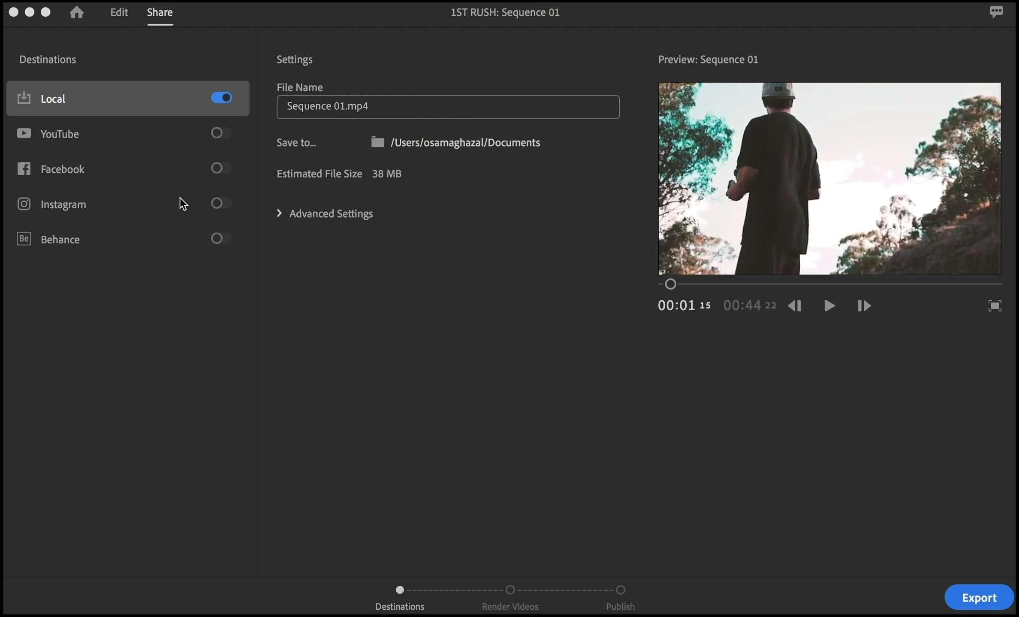
Step: Enable Instagram export alongside local export, raising the estimate to 83 MB
{"action": "left_click", "coordinate": [219, 204]}
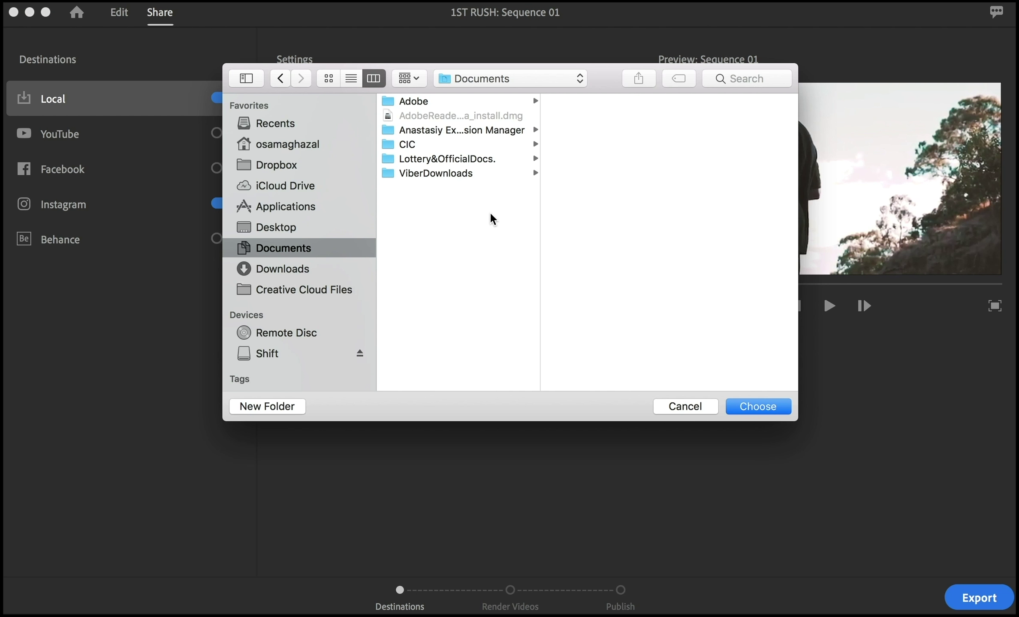
{"action": "left_click", "coordinate": [686, 407]}
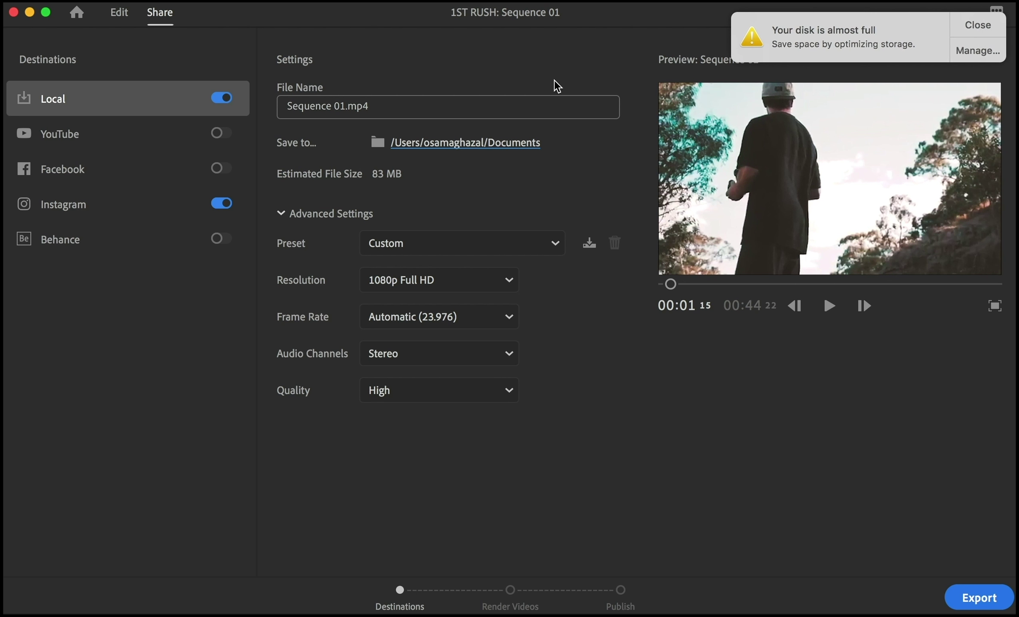
{"action": "left_click", "coordinate": [977, 25]}
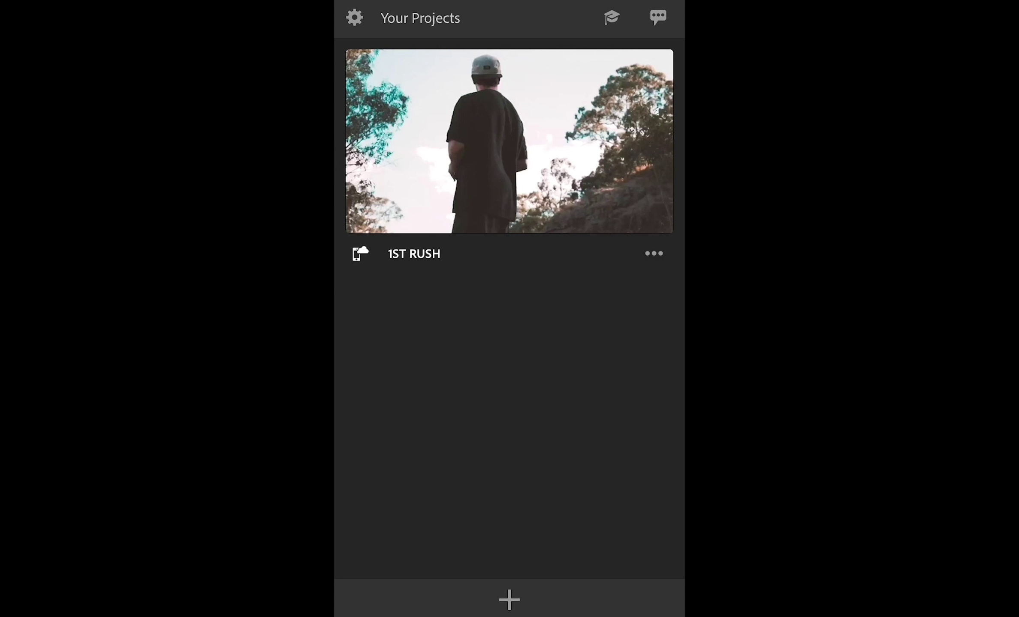
Step: Open the 1ST RUSH project on mobile and move to about 00:16
{"action": "left_click", "coordinate": [509, 141]}
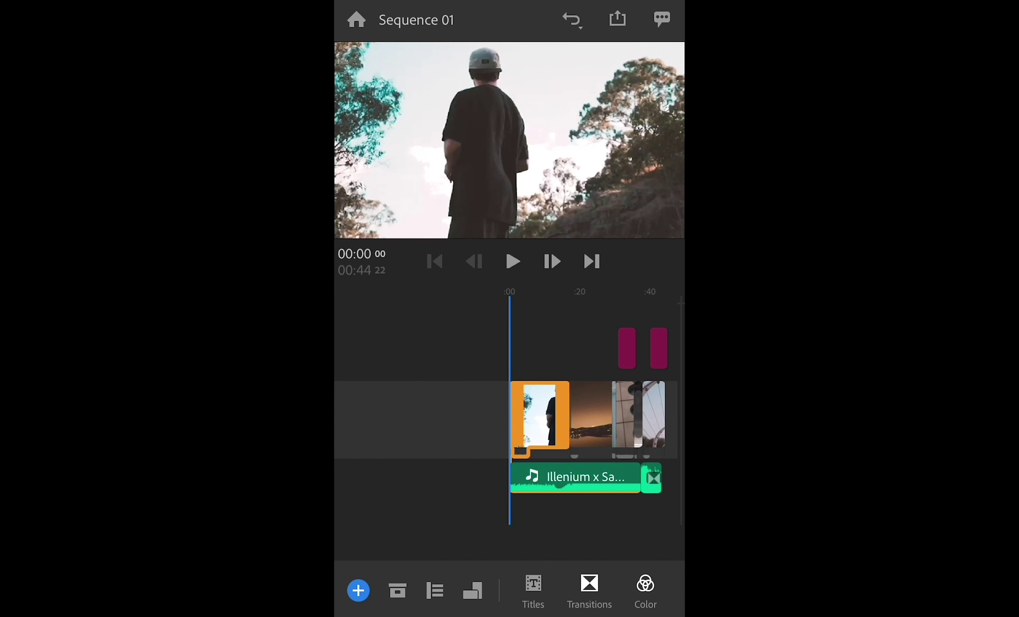
{"action": "left_click_drag", "start_coordinate": [430, 472], "coordinate": [371, 472]}
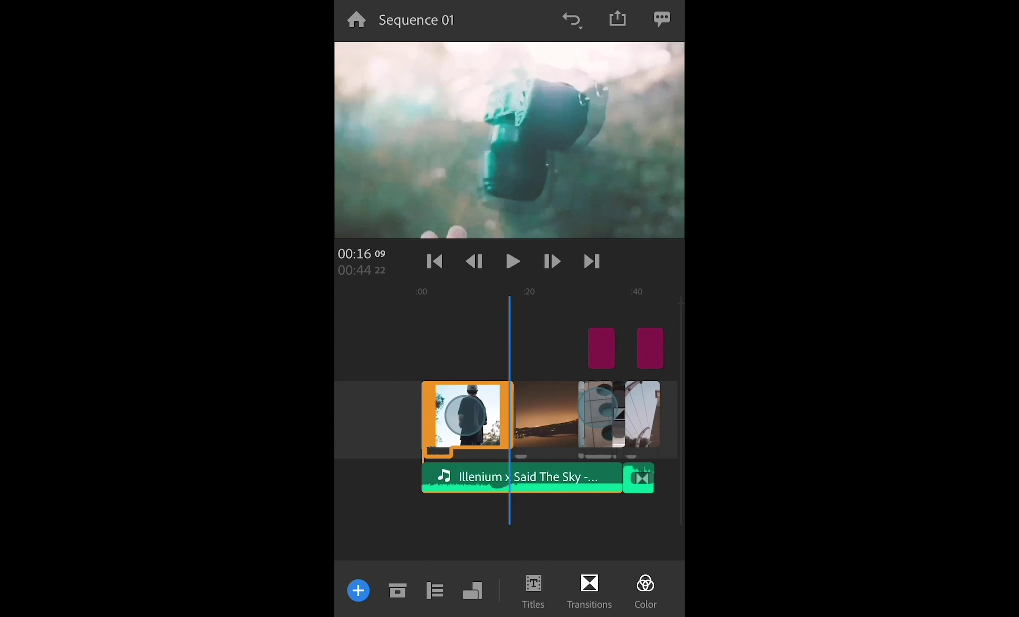
{"action": "scroll", "coordinate": [541, 406], "scroll_direction": "up", "scroll_amount": 3}
{"action": "scroll", "coordinate": [541, 407], "scroll_direction": "up", "scroll_amount": 1}
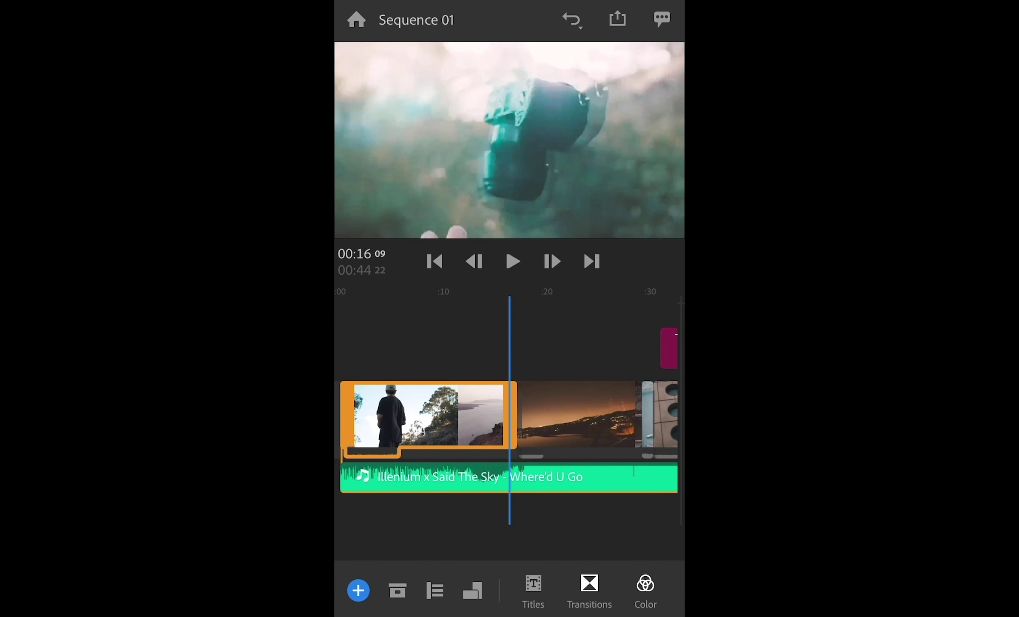
Step: Apply a built-in colour preset to the night coastline clip
{"action": "left_click", "coordinate": [586, 418]}
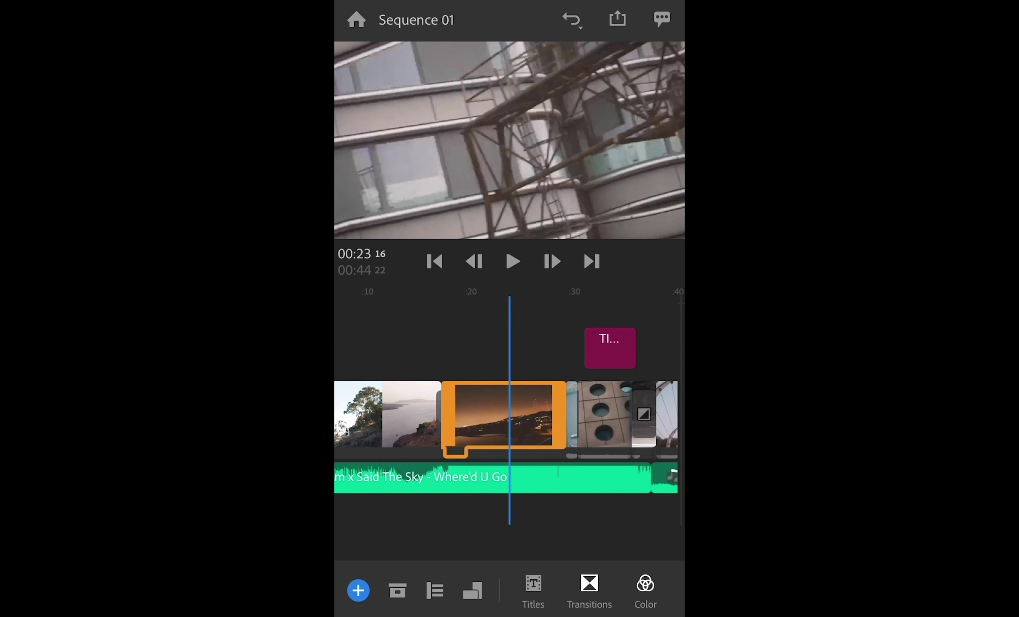
{"action": "left_click", "coordinate": [645, 586]}
{"action": "left_click_drag", "start_coordinate": [618, 431], "coordinate": [618, 382]}
{"action": "left_click", "coordinate": [603, 463]}
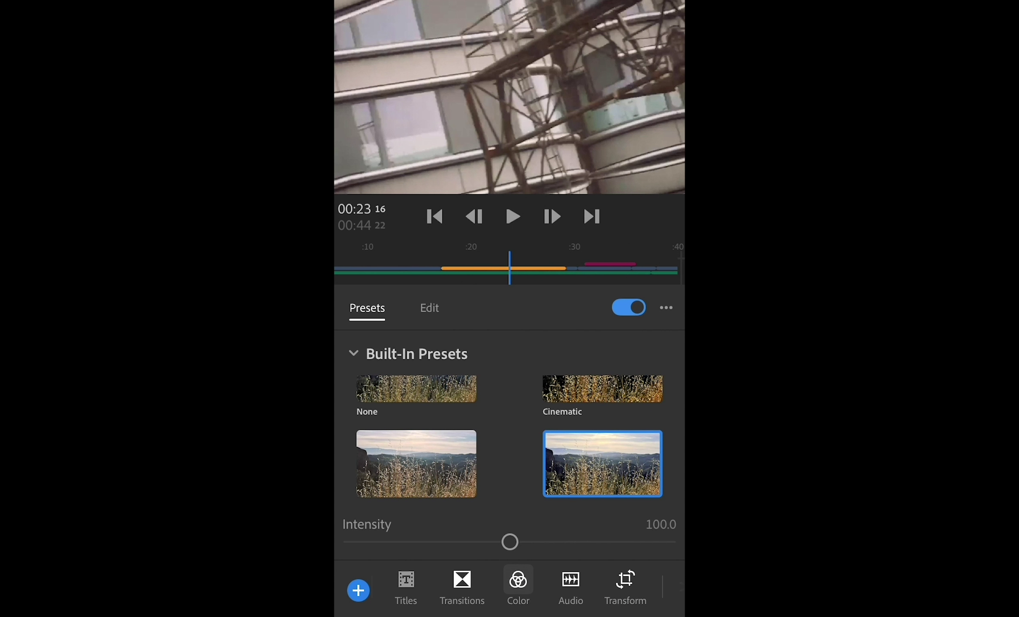
Step: Set the night coastline clip's colour preset to None
{"action": "left_click_drag", "start_coordinate": [489, 433], "coordinate": [489, 480]}
{"action": "left_click", "coordinate": [448, 399]}
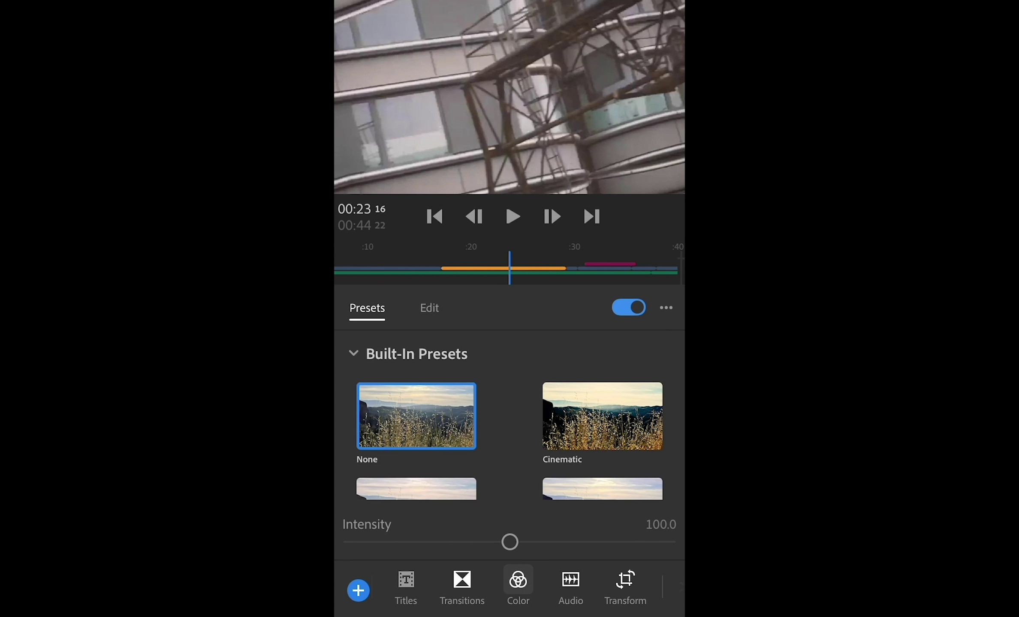
{"action": "left_click", "coordinate": [518, 585]}
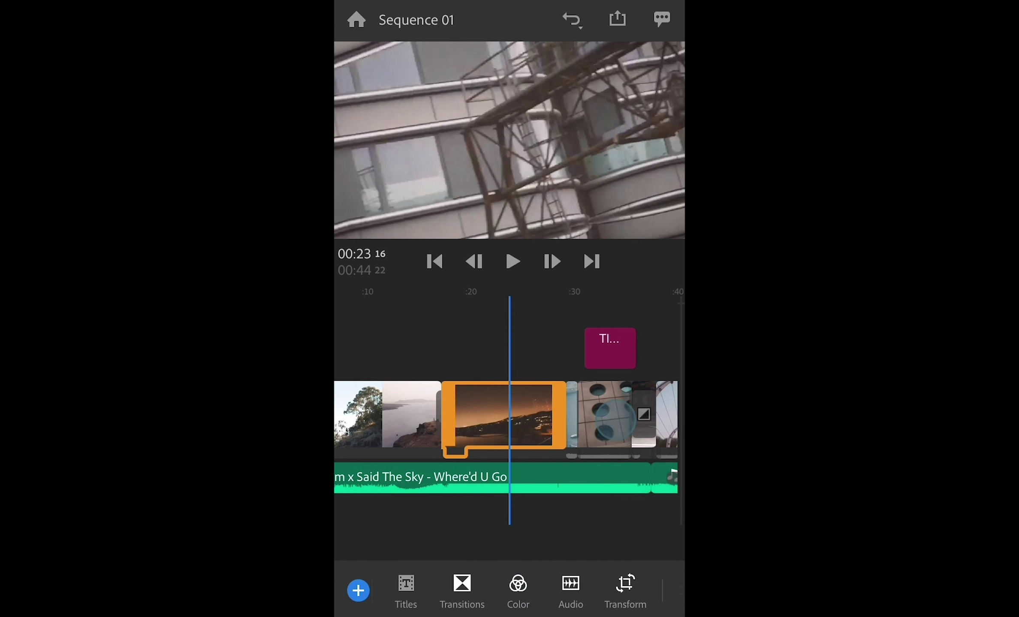
Step: Give the closing title the Basic Lower-Third Center style
{"action": "left_click_drag", "start_coordinate": [622, 416], "coordinate": [395, 415]}
{"action": "left_click", "coordinate": [501, 347]}
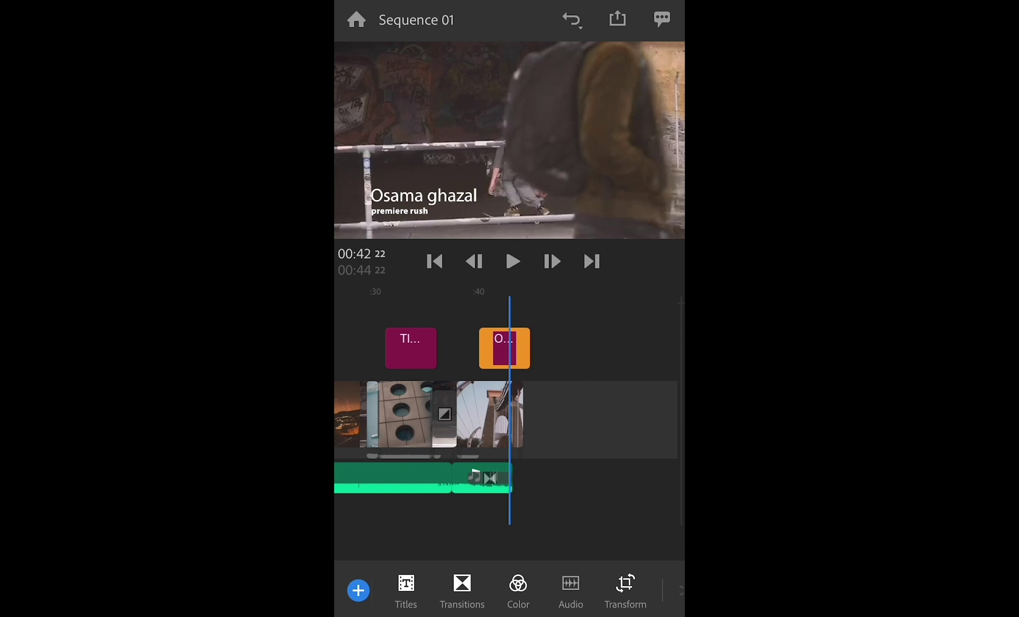
{"action": "left_click", "coordinate": [405, 587]}
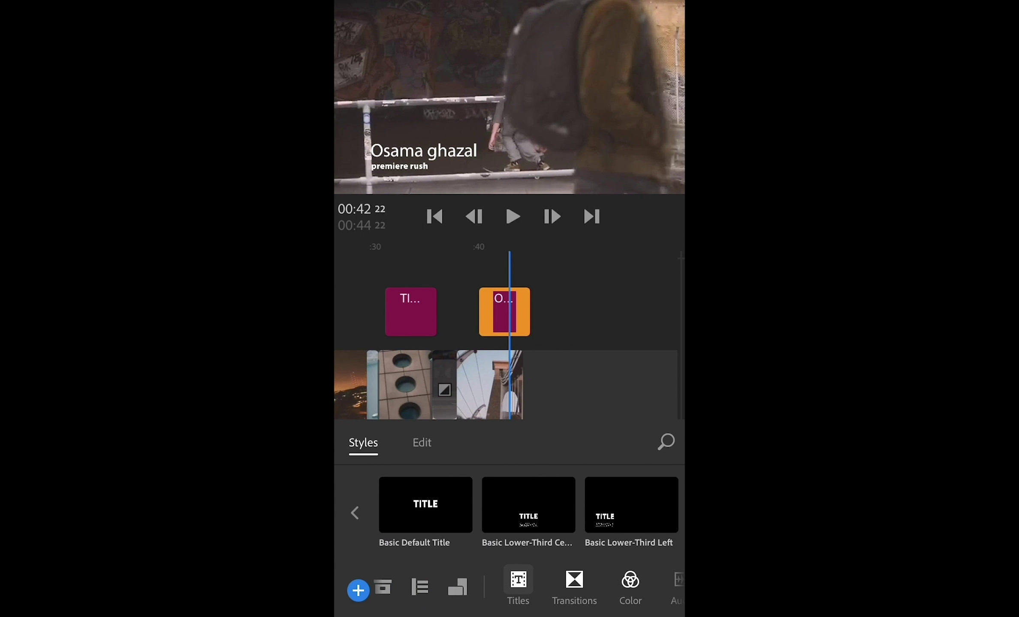
{"action": "left_click", "coordinate": [531, 505]}
{"action": "left_click", "coordinate": [531, 505]}
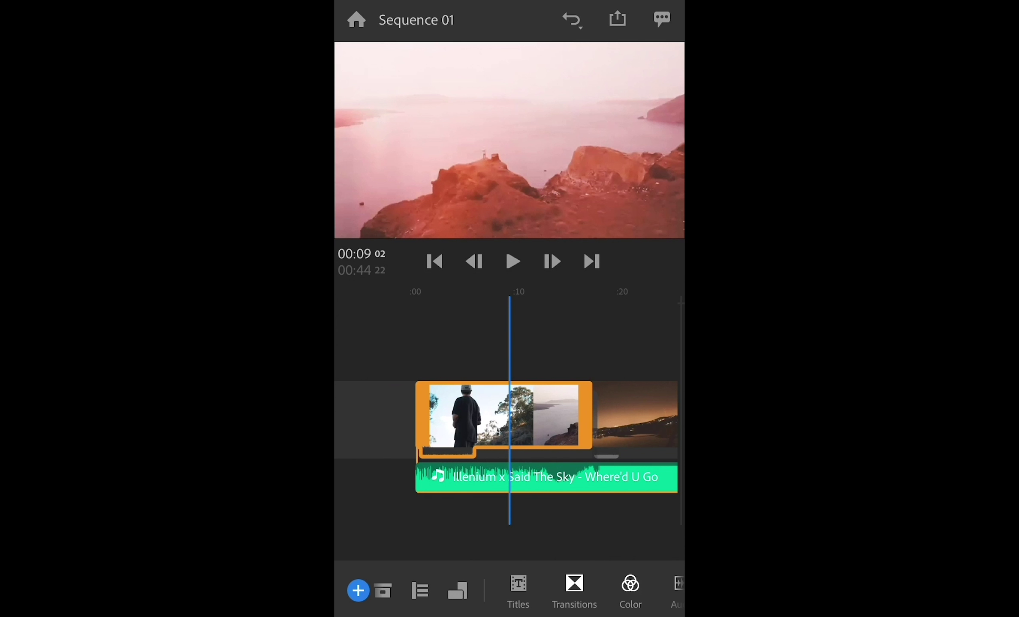
Step: Change the sequence aspect ratio to Portrait 9:16, after briefly trying Square
{"action": "left_click", "coordinate": [457, 591]}
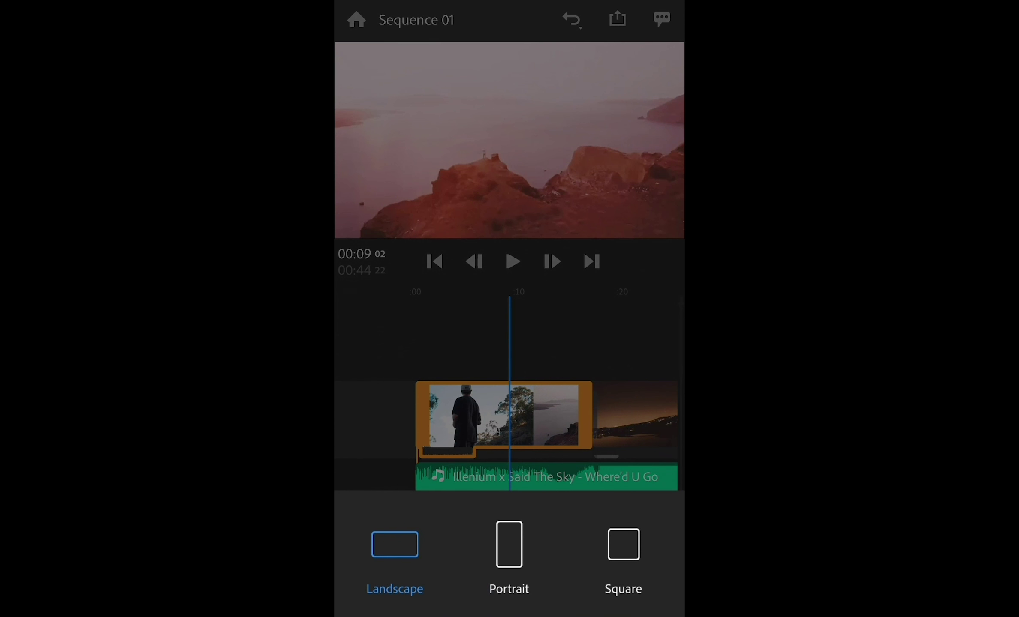
{"action": "left_click", "coordinate": [509, 545]}
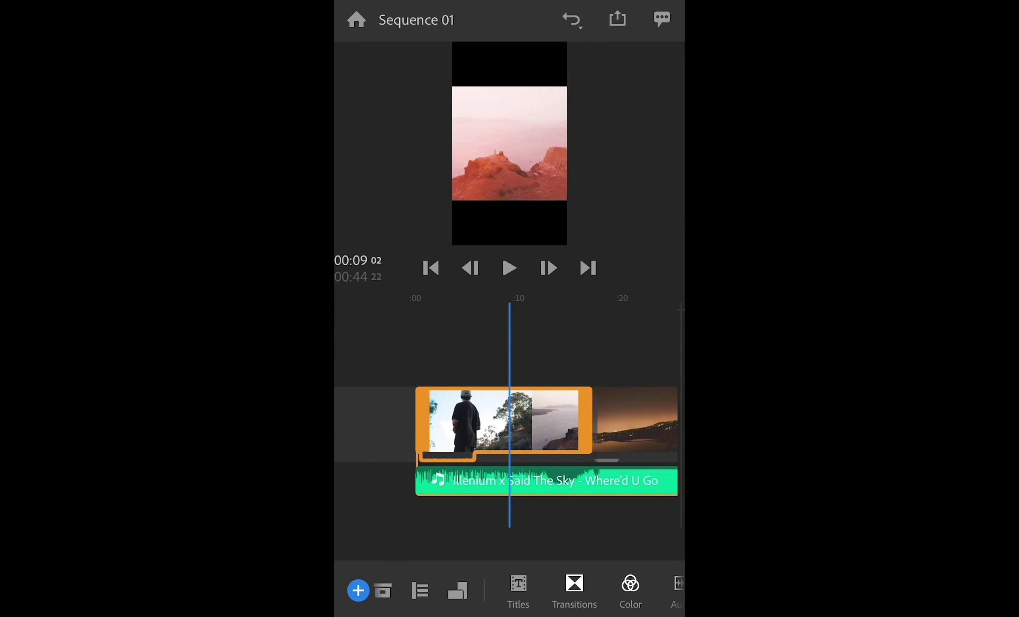
{"action": "left_click", "coordinate": [457, 591]}
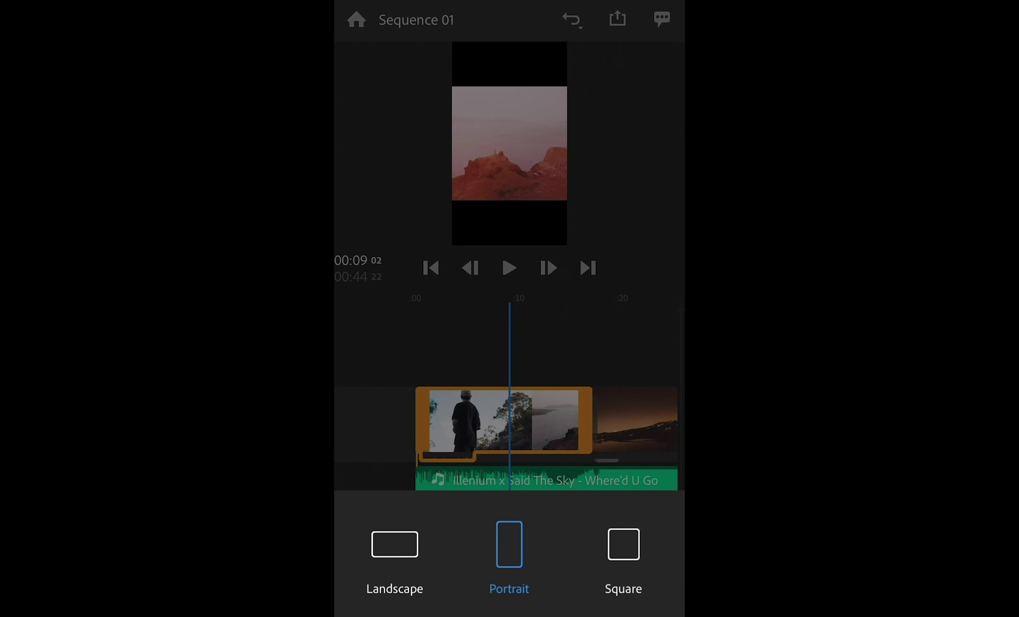
{"action": "left_click", "coordinate": [623, 544]}
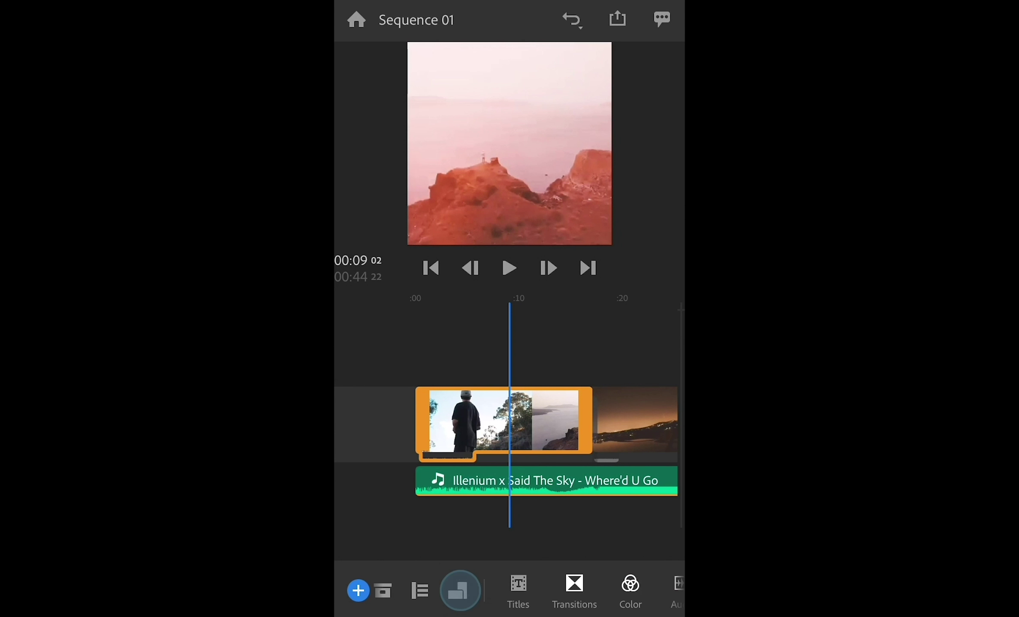
{"action": "left_click", "coordinate": [457, 591]}
{"action": "left_click", "coordinate": [509, 543]}
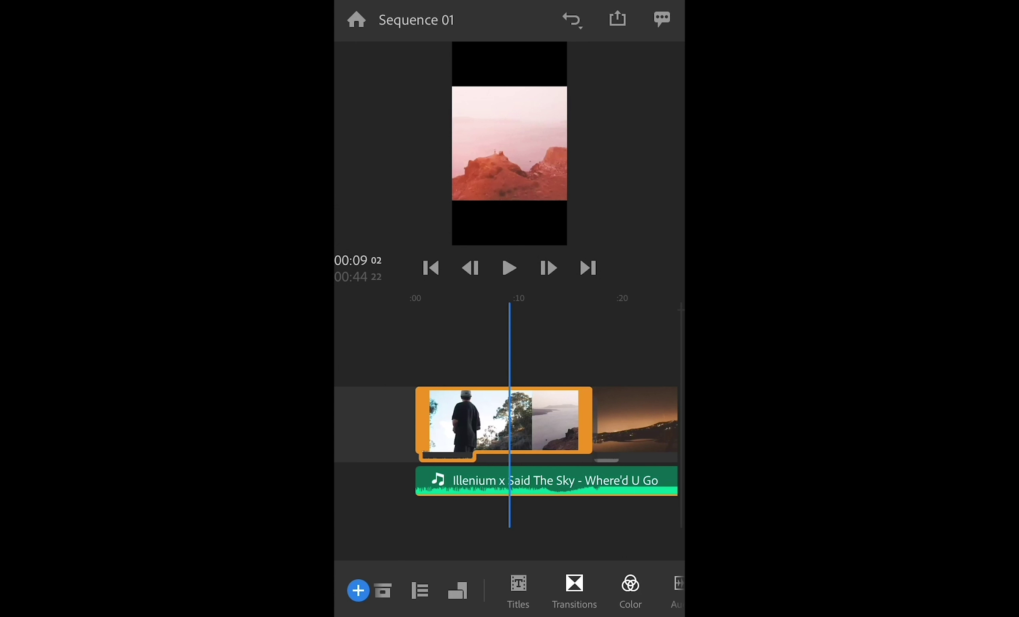
{"action": "left_click", "coordinate": [617, 19]}
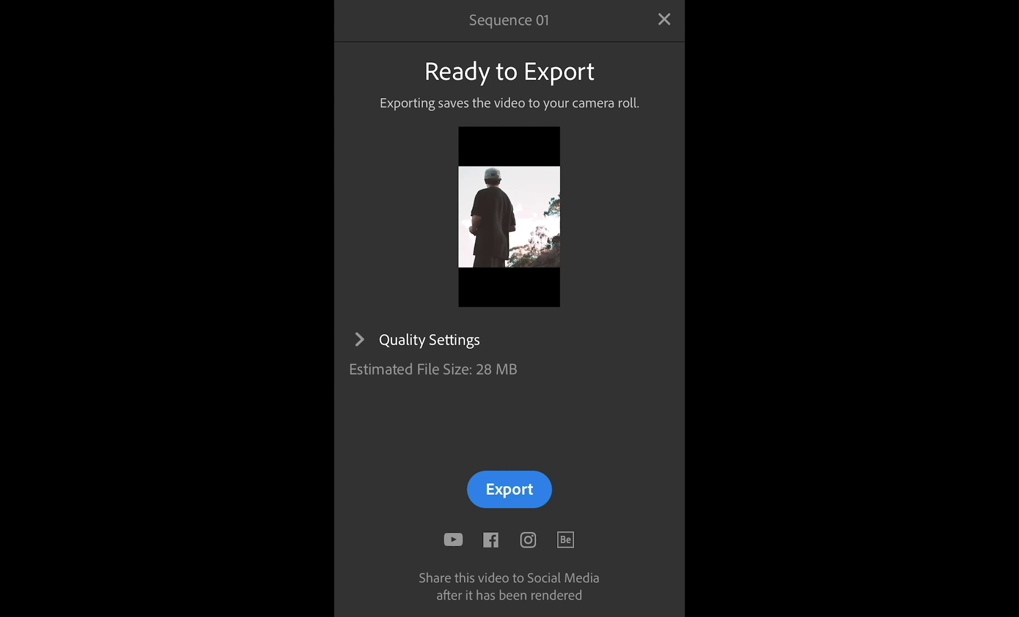
{"action": "left_click", "coordinate": [361, 339]}
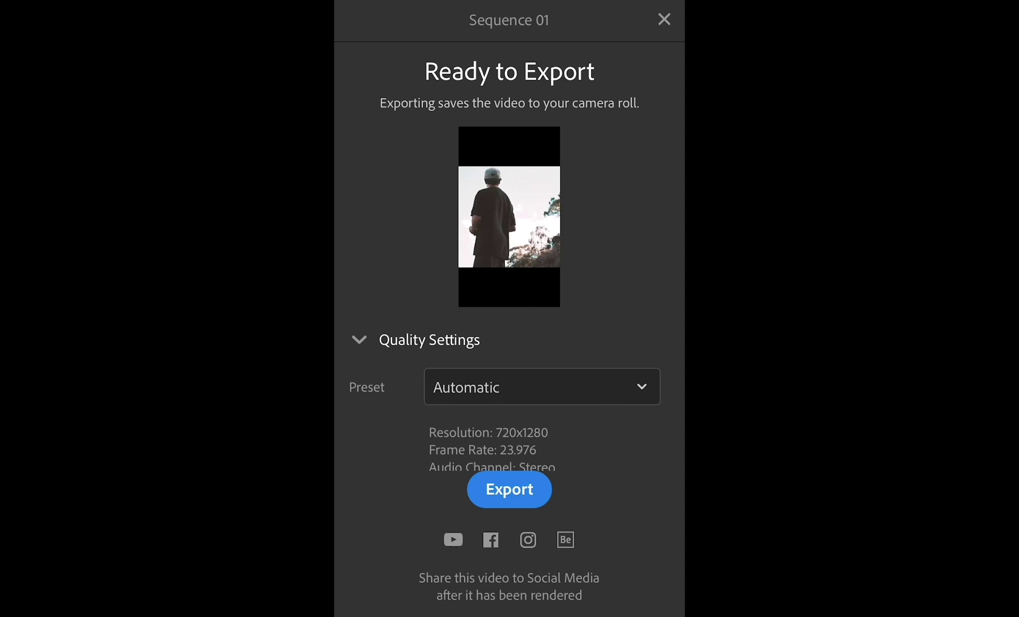
{"action": "left_click", "coordinate": [664, 19]}
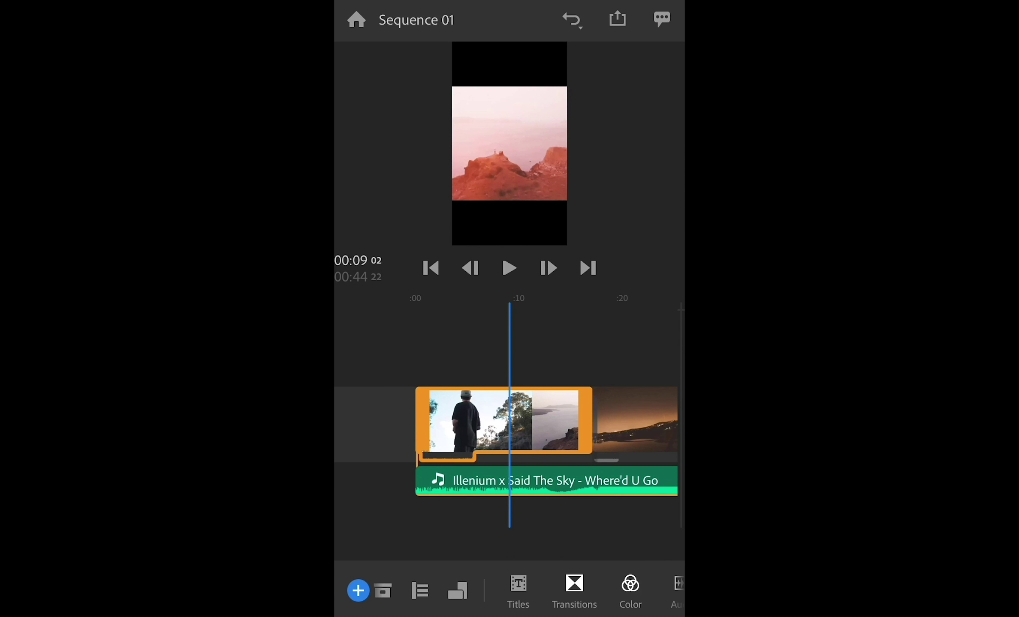